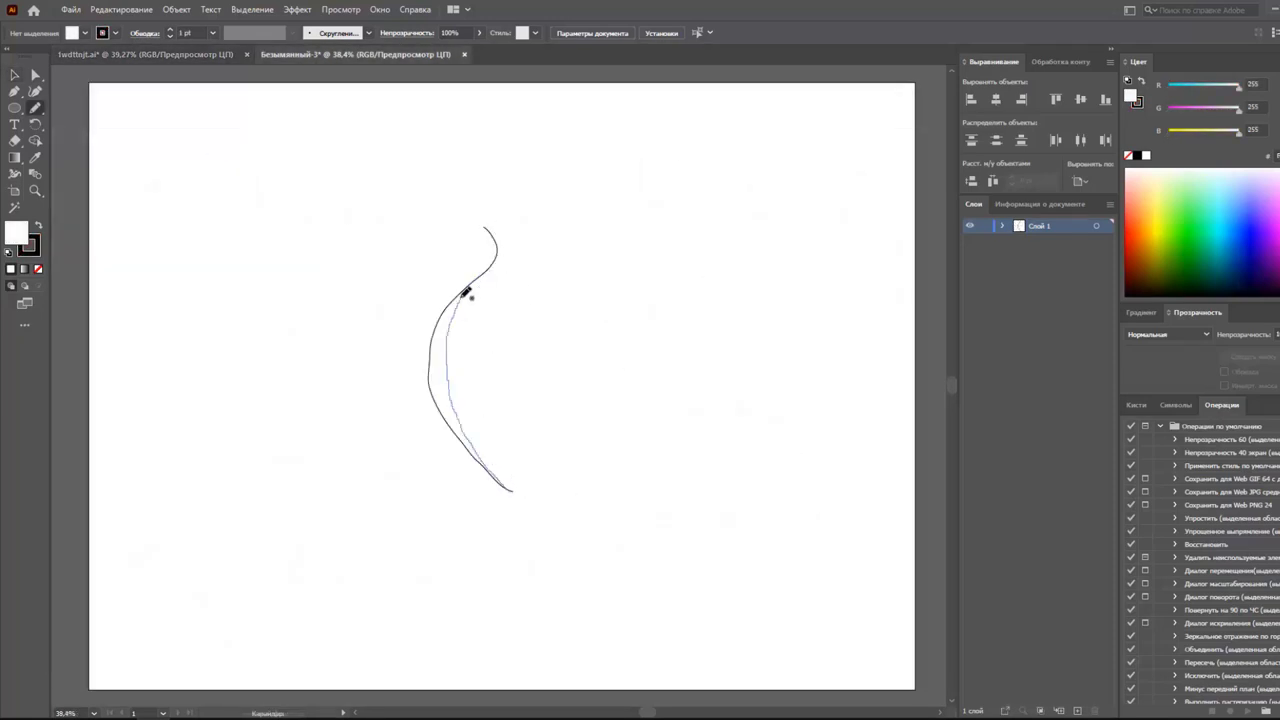
# - Draw freehand Pencil curves for one leaf half, adjusting the Pencil settings along the way
pyautogui.moveTo(465, 290); pyautogui.dragTo(467, 288)
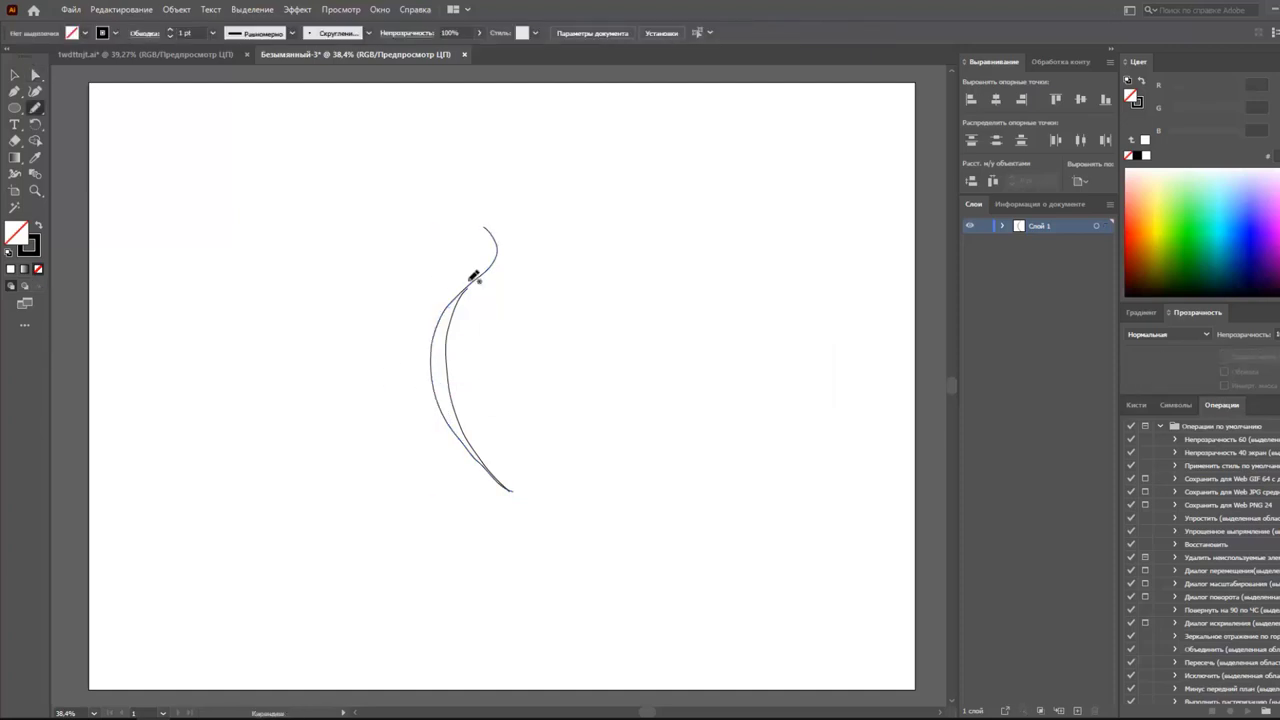
pyautogui.doubleClick(35, 110)
pyautogui.click(723, 497)
pyautogui.moveTo(483, 468); pyautogui.dragTo(519, 297)
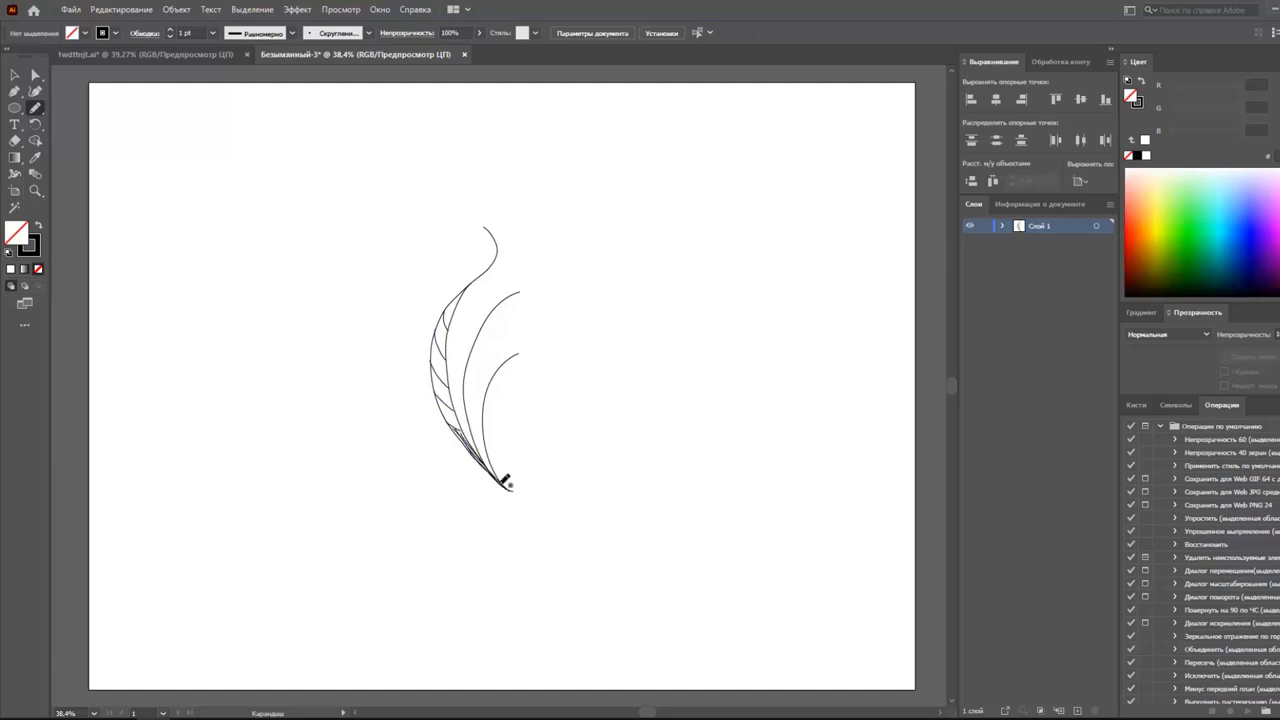
# - Select the leaf half's curves and place a mirrored copy against the left half
pyautogui.hotkey('ctrl', 'a')
pyautogui.keyDown('alt'); pyautogui.click(507, 486); pyautogui.keyUp('alt')
pyautogui.moveTo(545, 360); pyautogui.dragTo(615, 360)
pyautogui.click(470, 300)
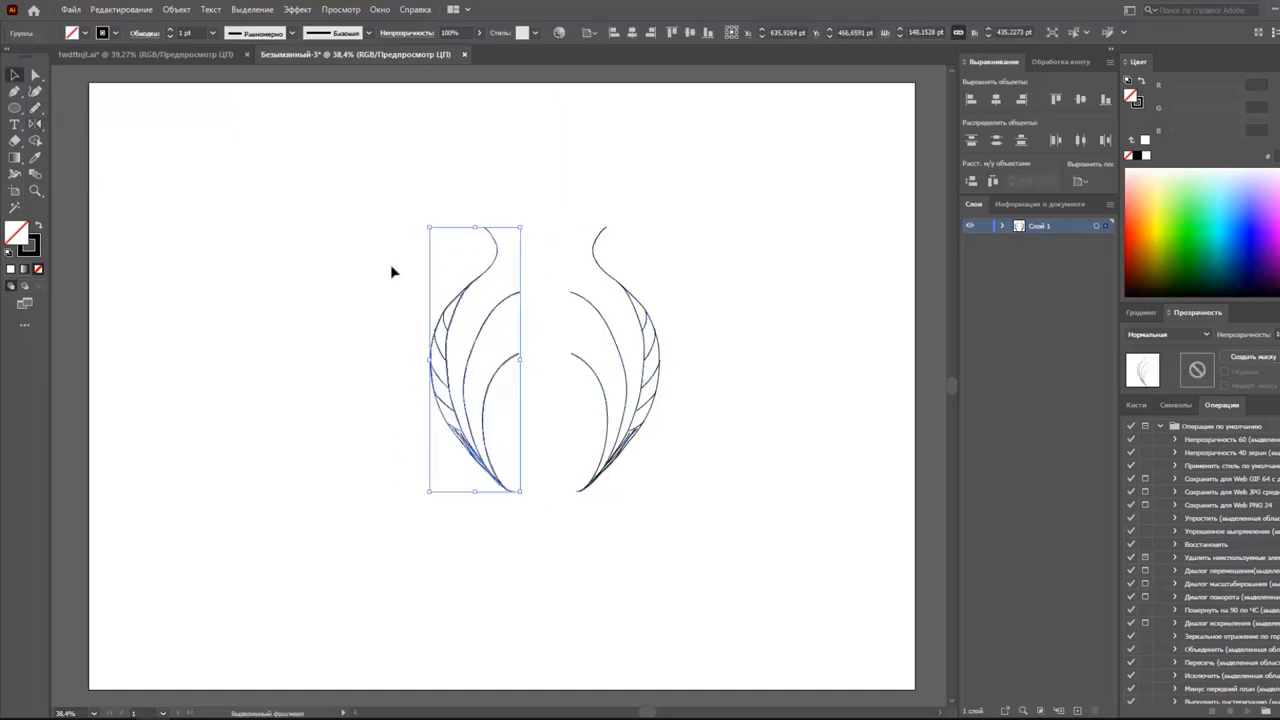
pyautogui.moveTo(480, 490); pyautogui.dragTo(523, 400)
pyautogui.moveTo(738, 250)
pyautogui.mouseDown()
pyautogui.moveTo(617, 318)
pyautogui.moveTo(560, 330)
pyautogui.mouseUp()
pyautogui.moveTo(507, 287); pyautogui.dragTo(499, 287)
# - Align the mirrored halves by adjusting anchor points on the left outer curve
pyautogui.press('a')
pyautogui.click(519, 358)
pyautogui.press('v')
pyautogui.click(143, 157)
pyautogui.click(508, 298)
pyautogui.press('a')
pyautogui.click(500, 244)
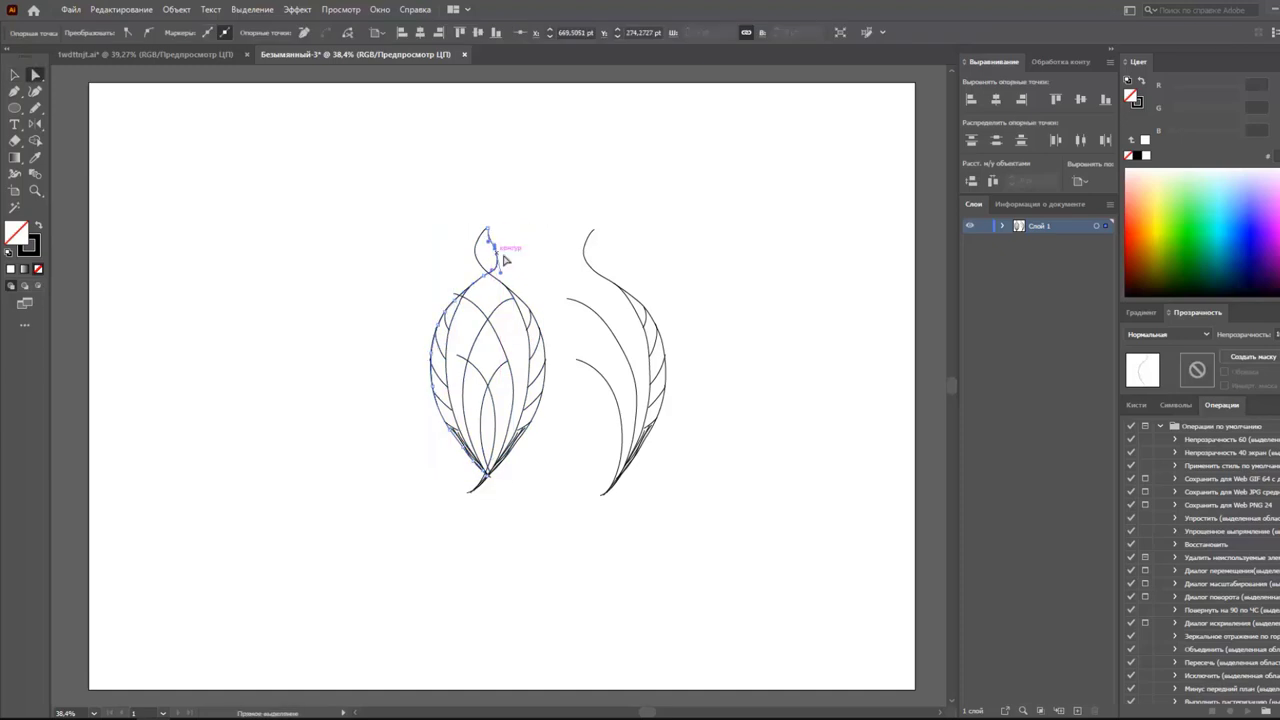
# - Reflect the left half into a full pointed leaf and delete the leftover right half
pyautogui.press('v')
pyautogui.hotkey('ctrl', 'z')
pyautogui.press('o')
pyautogui.moveTo(468, 293); pyautogui.dragTo(506, 293)
pyautogui.press('v')
pyautogui.click(714, 314)
pyautogui.click(614, 443)
pyautogui.press('Delete')
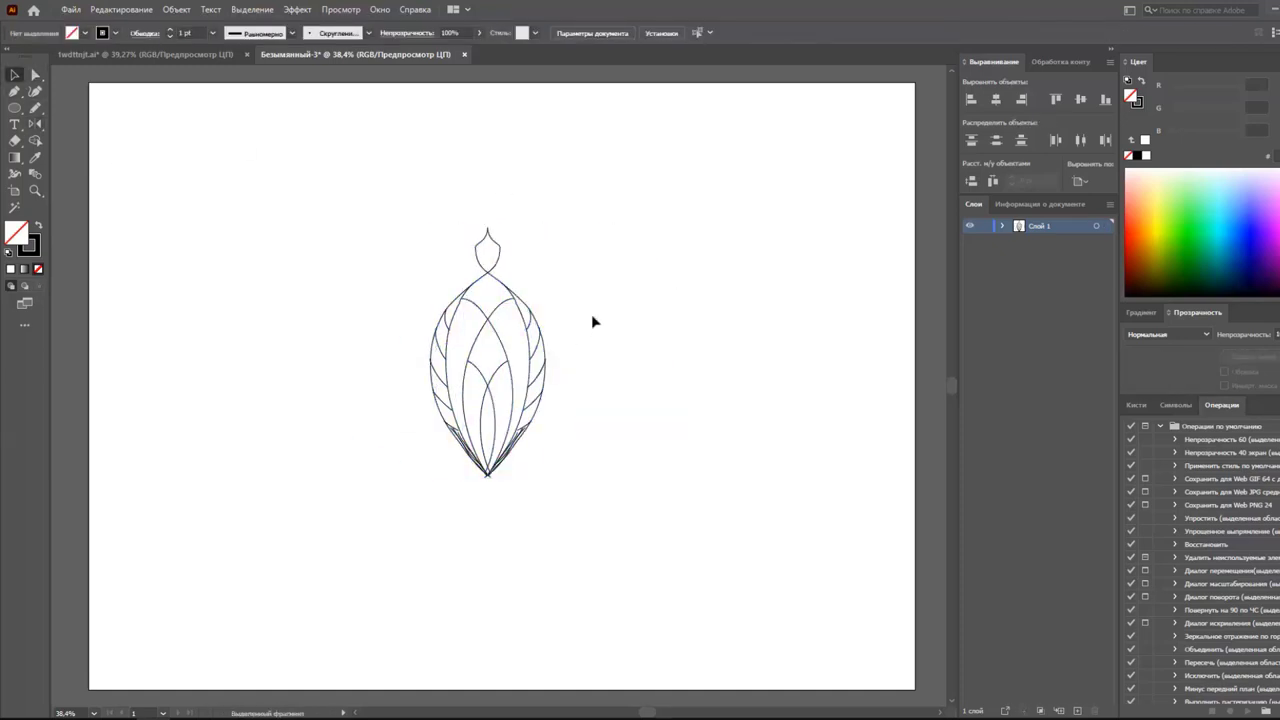
# - Select the whole leaf motif and simplify its curves
pyautogui.moveTo(474, 410); pyautogui.dragTo(416, 434)
pyautogui.click(176, 9)
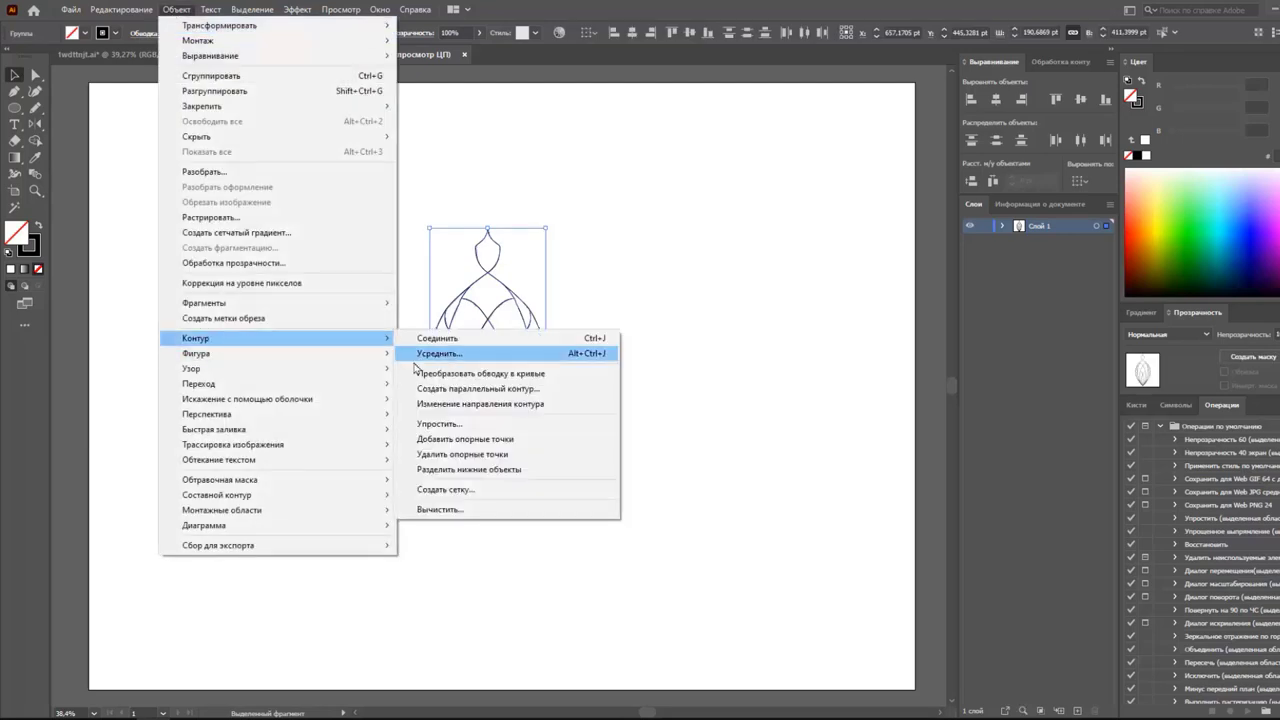
pyautogui.click(418, 425)
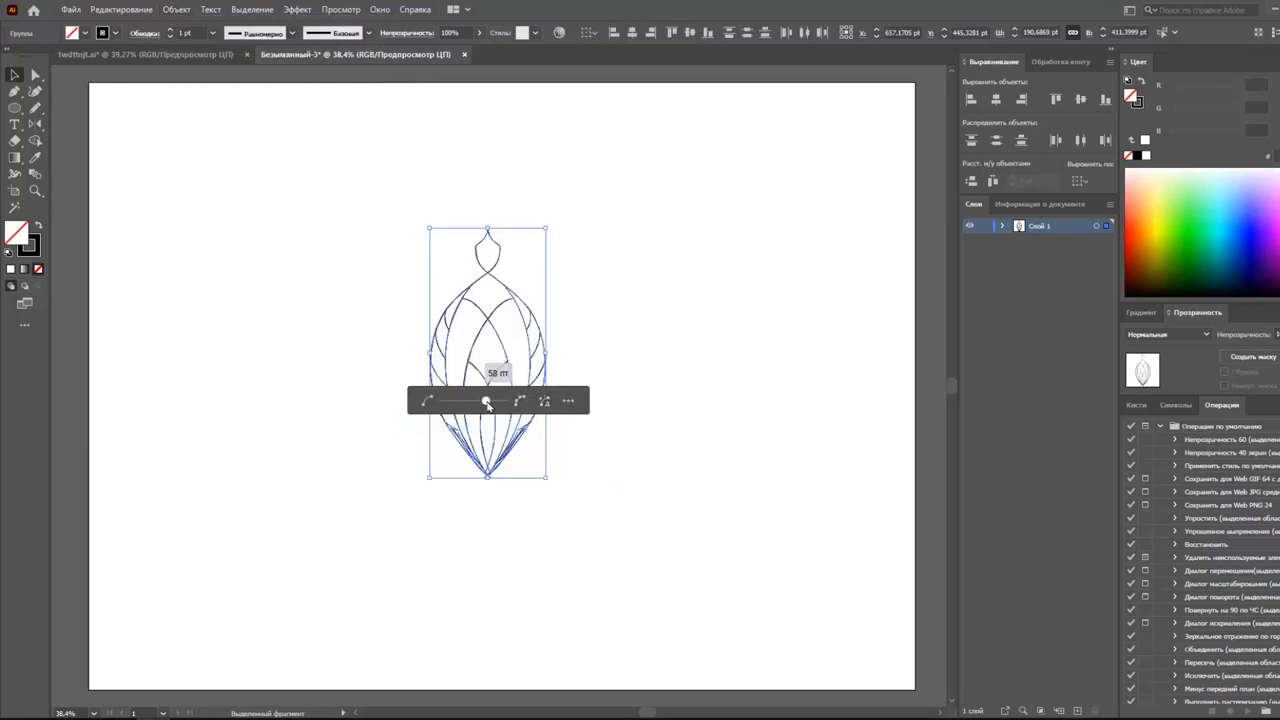
pyautogui.press('Return')
# - Raise the leaf outlines to a much heavier stroke weight
pyautogui.click(211, 34)
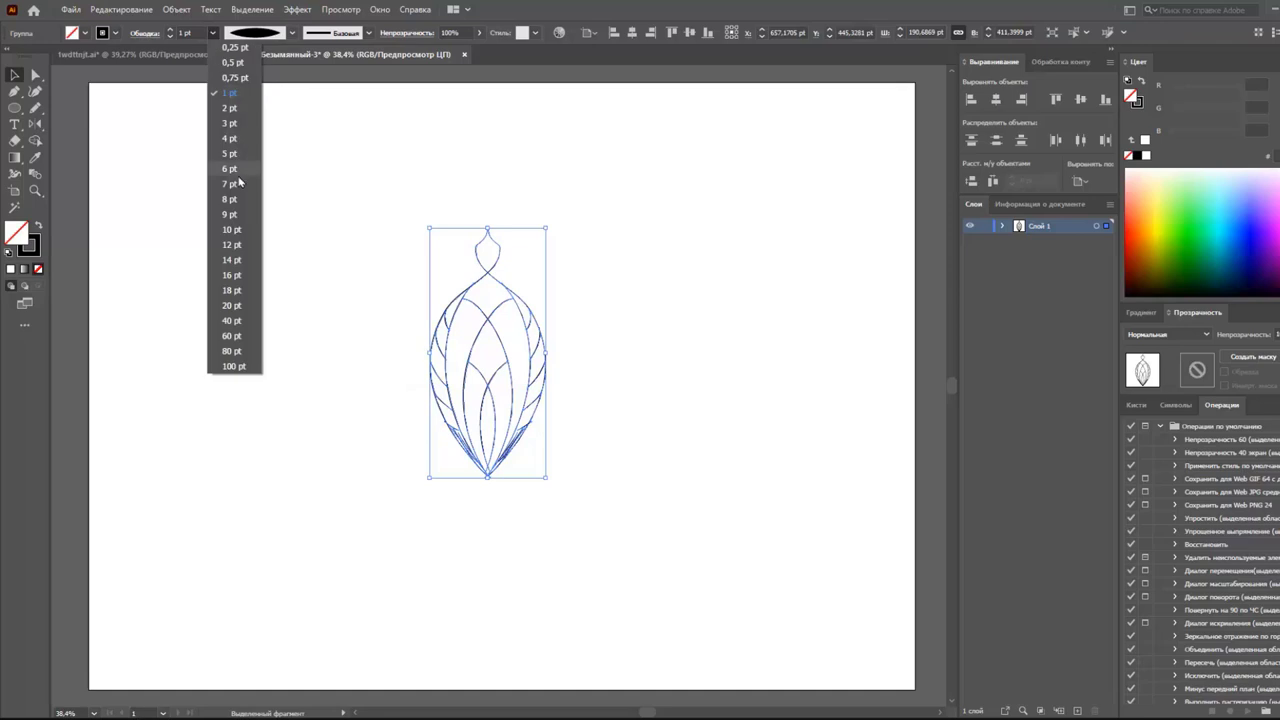
pyautogui.click(236, 180)
pyautogui.click(211, 34)
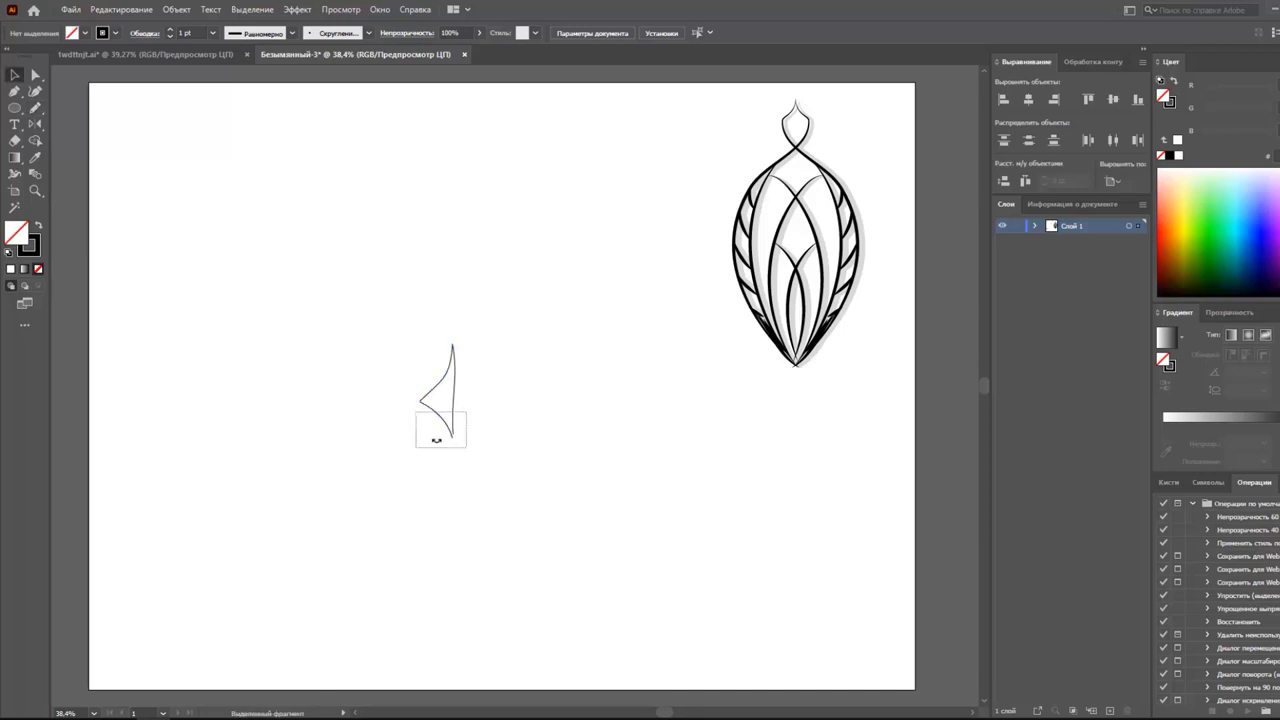
# - Fill the new pointed base shape with solid black, then revert to outline-only colours
pyautogui.hotkey('shift', 'x')
pyautogui.hotkey('ctrl', 'shift', 'F9')
pyautogui.click(343, 327)
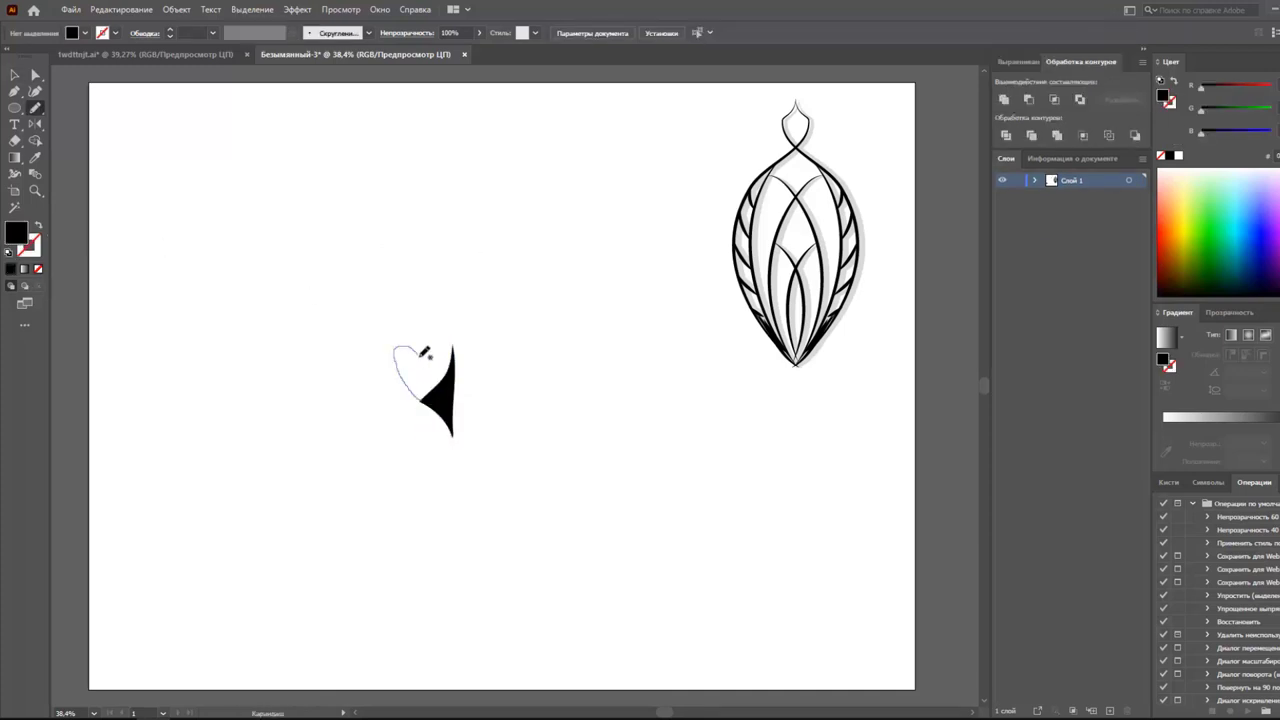
pyautogui.hotkey('shift', 'x')
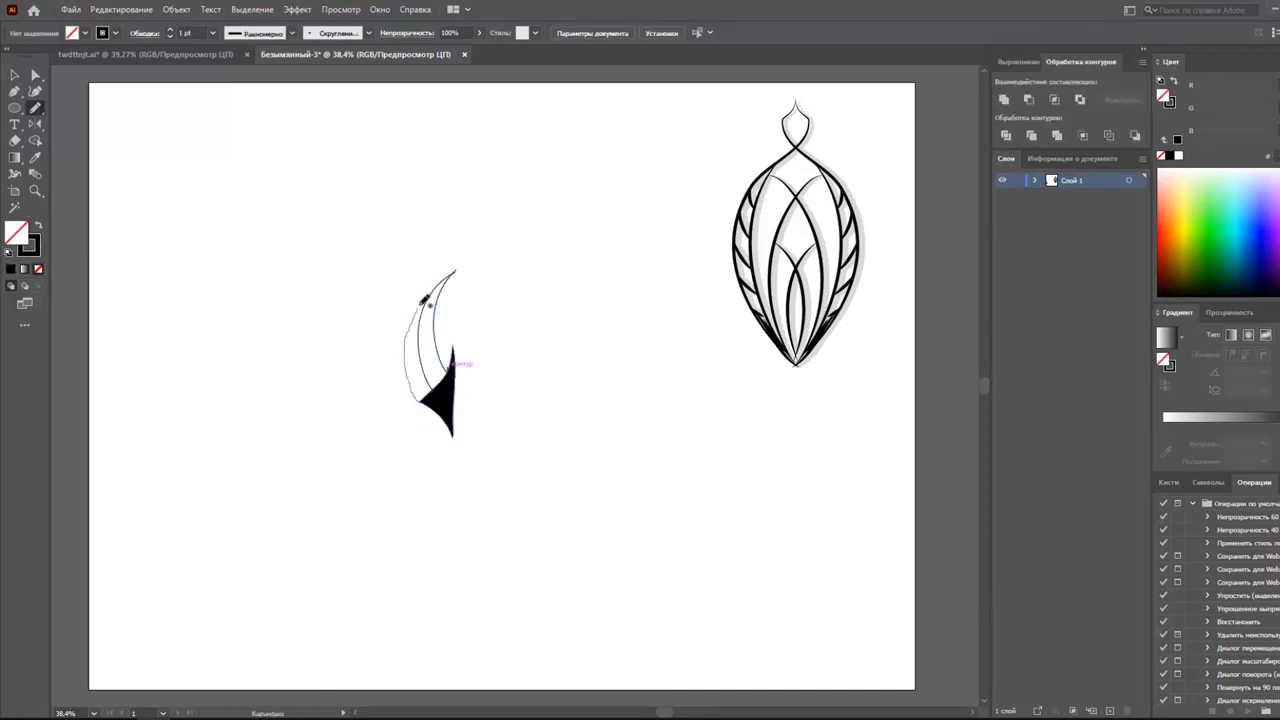
# - Adjust the petal path anchors and reflect the half into a symmetric flower
pyautogui.press('a')
pyautogui.click(421, 302)
pyautogui.keyDown('ctrl'); pyautogui.click(401, 346); pyautogui.keyUp('ctrl')
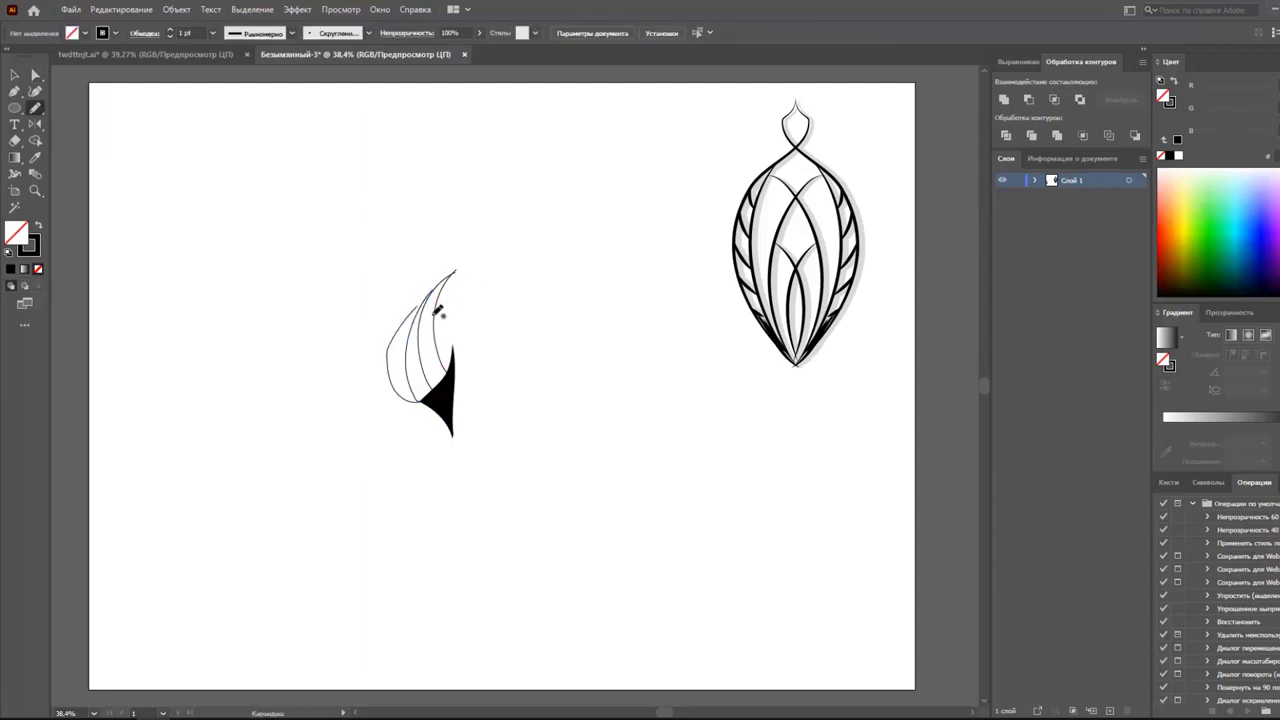
pyautogui.keyDown('ctrl'); pyautogui.click(390, 352); pyautogui.keyUp('ctrl')
pyautogui.press('o')
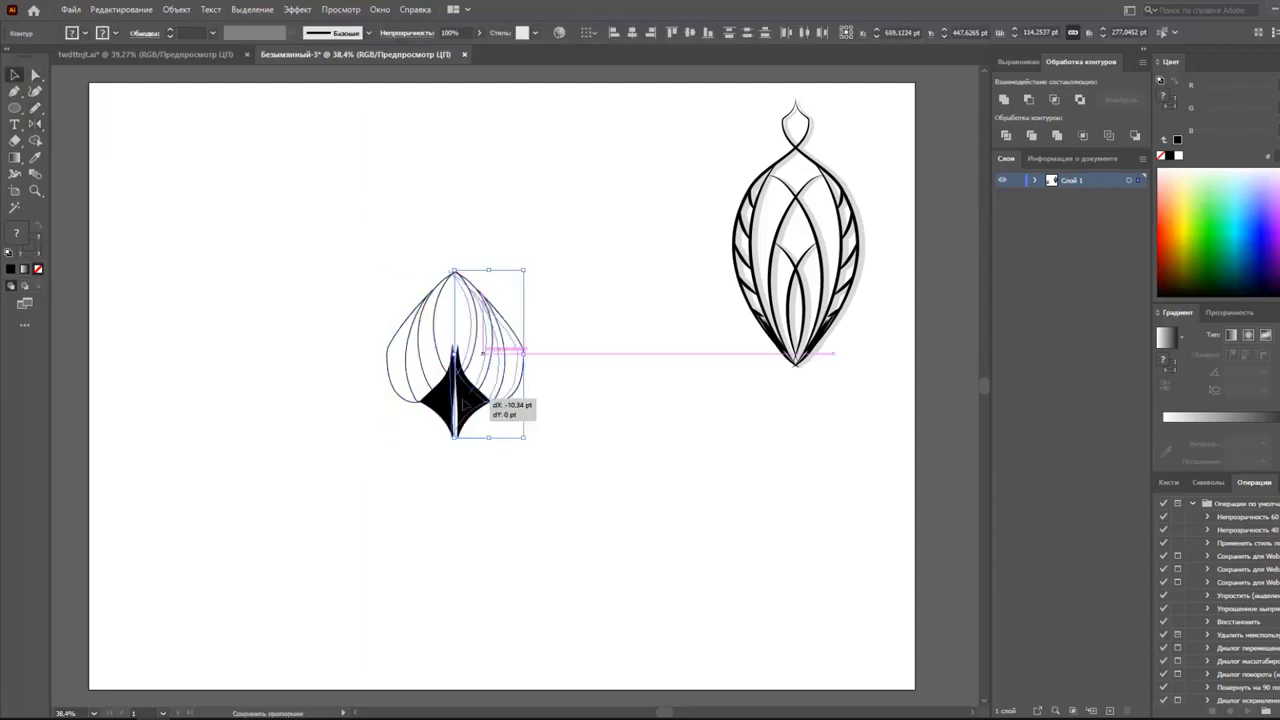
pyautogui.moveTo(429, 289); pyautogui.dragTo(486, 406)
pyautogui.click(522, 475)
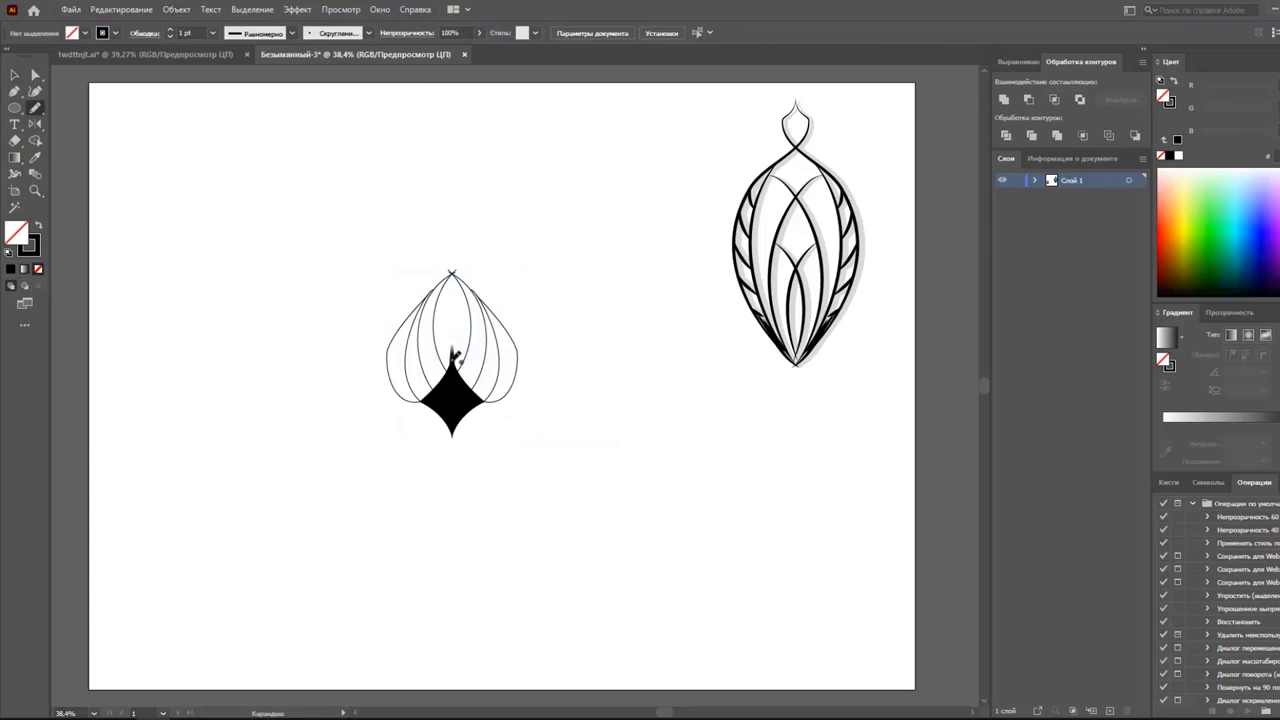
# - Turn the left petal curves into rows of dots with dashed round-cap strokes
pyautogui.click(144, 33)
pyautogui.click(145, 68)
pyautogui.click(112, 246)
pyautogui.keyDown('ctrl'); pyautogui.click(404, 280); pyautogui.keyUp('ctrl')
# - Zoom in and adjust an anchor on the outer dotted petal curve
pyautogui.press('z')
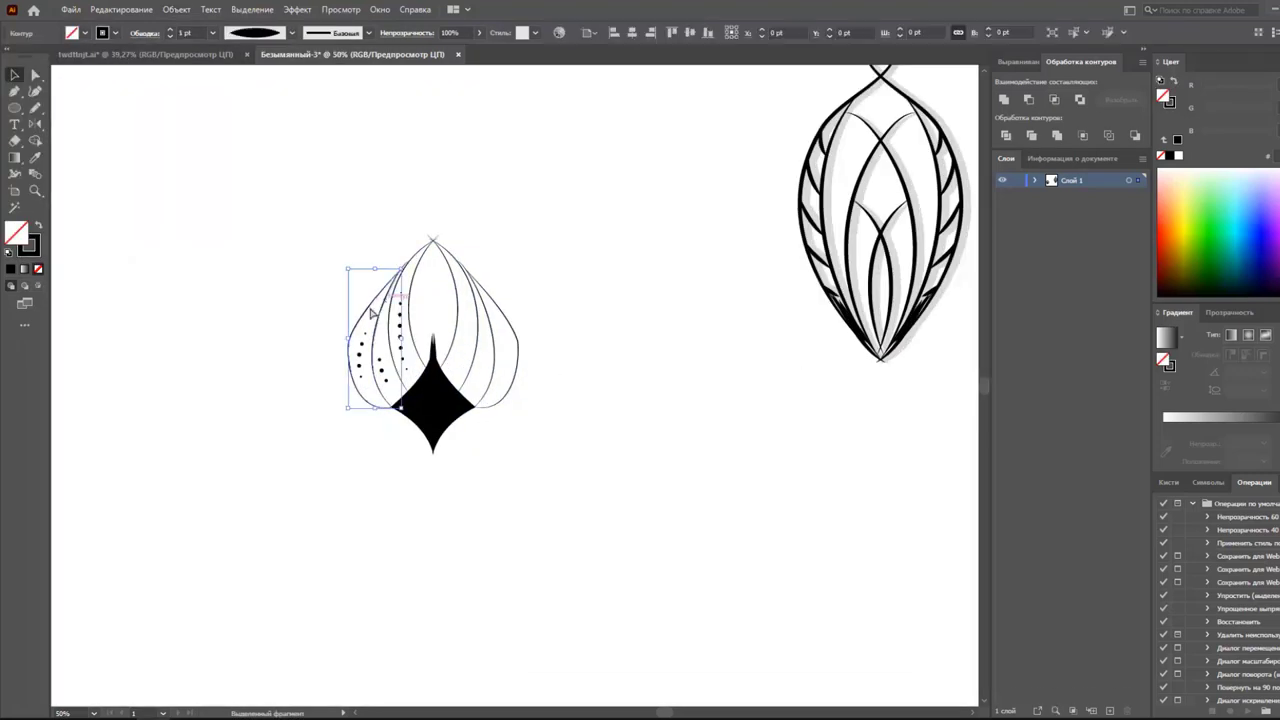
pyautogui.moveTo(354, 400); pyautogui.dragTo(388, 285)
pyautogui.scroll(5, 388, 285)
pyautogui.press('a')
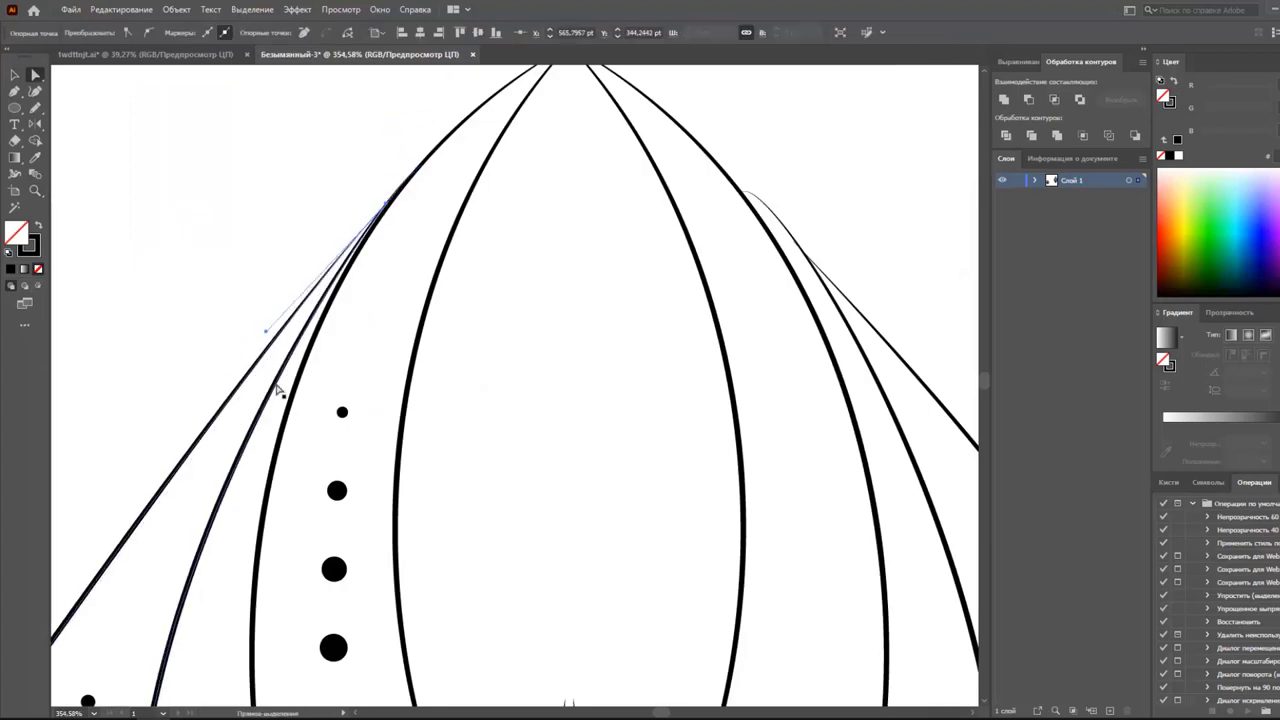
pyautogui.moveTo(528, 63); pyautogui.dragTo(378, 287)
pyautogui.hotkey('ctrl', '1')
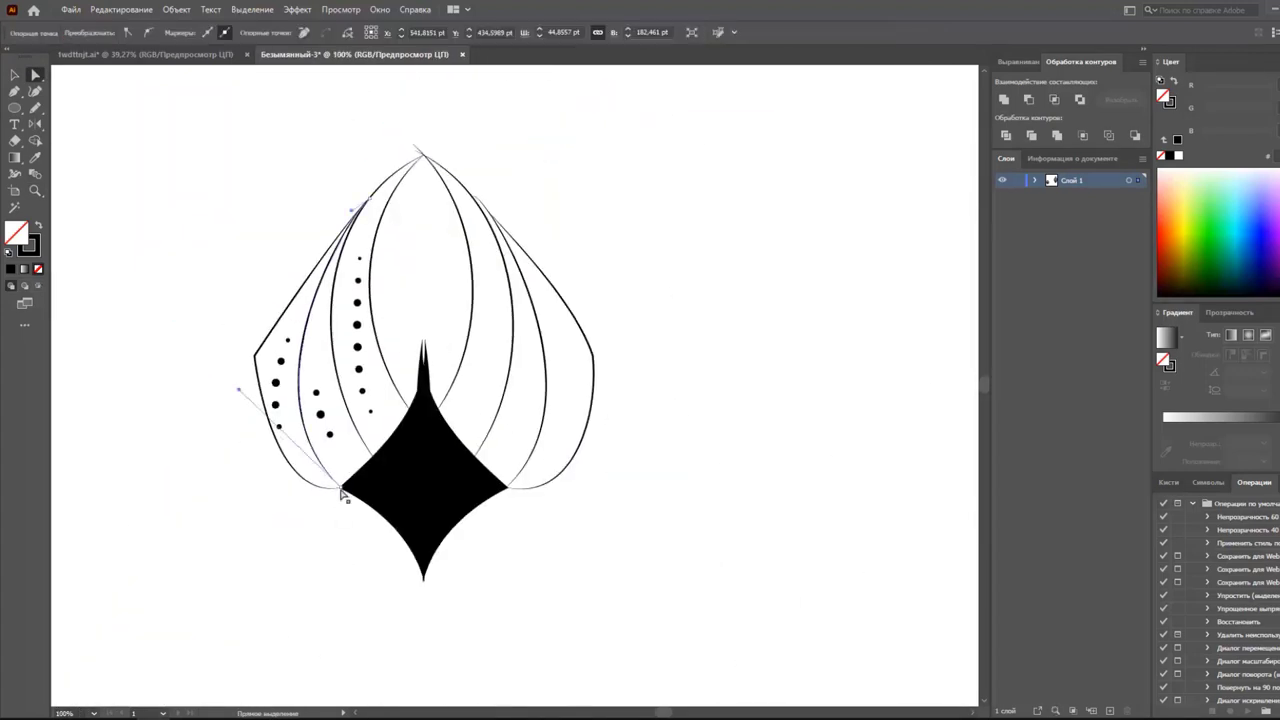
# - Apply a tapered width profile to the left and inner petal outlines
pyautogui.click(300, 478)
pyautogui.click(255, 32)
pyautogui.click(234, 137)
pyautogui.click(345, 488)
pyautogui.click(345, 300)
pyautogui.click(255, 32)
pyautogui.click(234, 137)
pyautogui.click(380, 468)
# - Stretch the short dotted path down toward the petal base
pyautogui.click(317, 358)
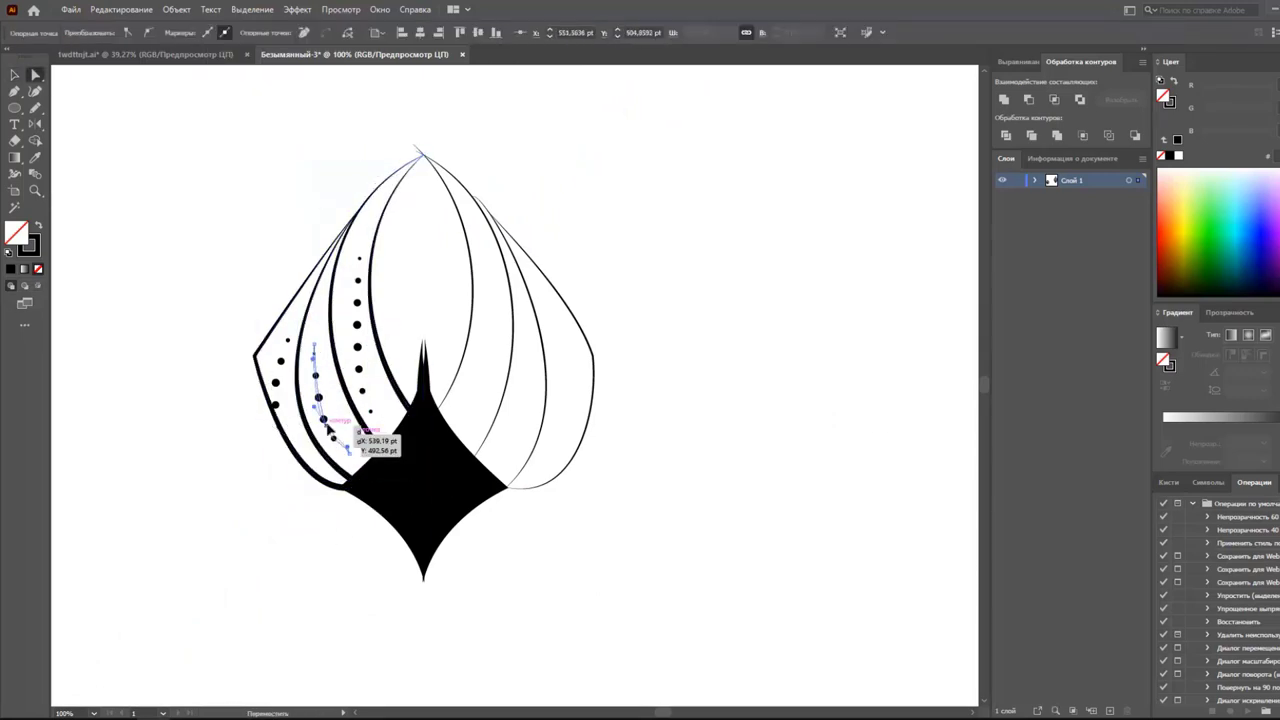
pyautogui.press('Return')
pyautogui.click(280, 412)
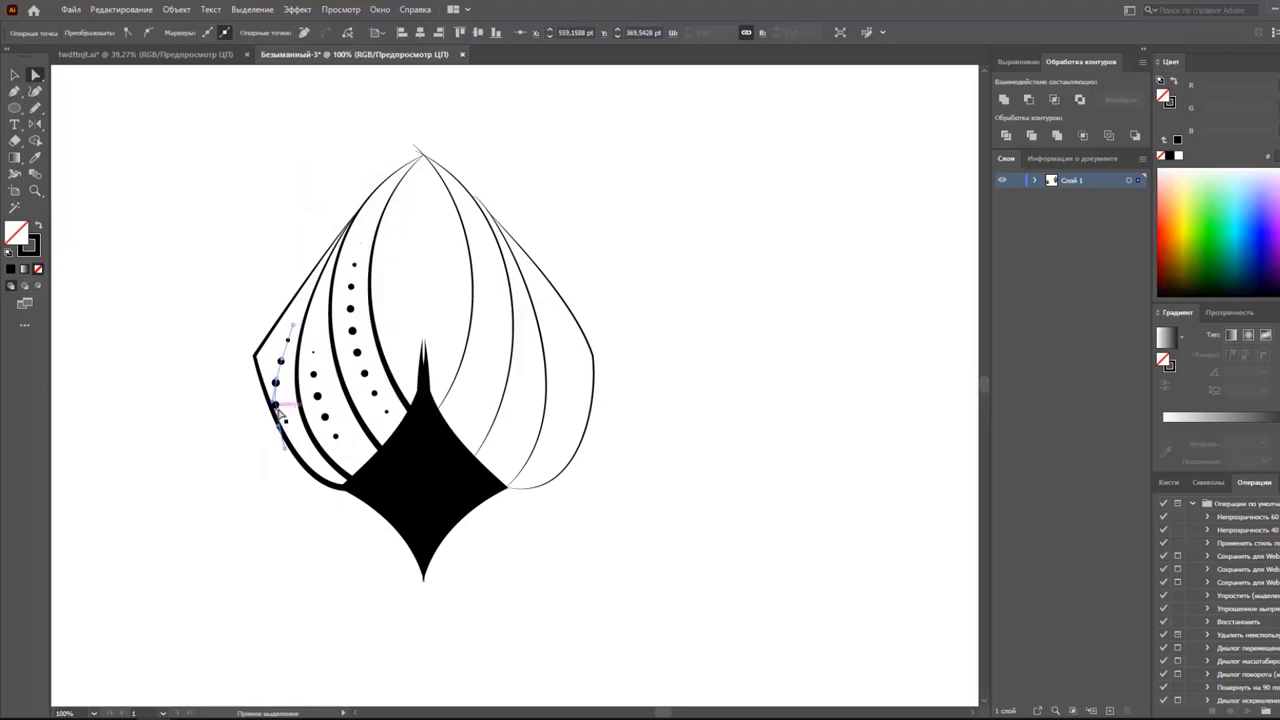
pyautogui.moveTo(277, 382); pyautogui.dragTo(250, 447)
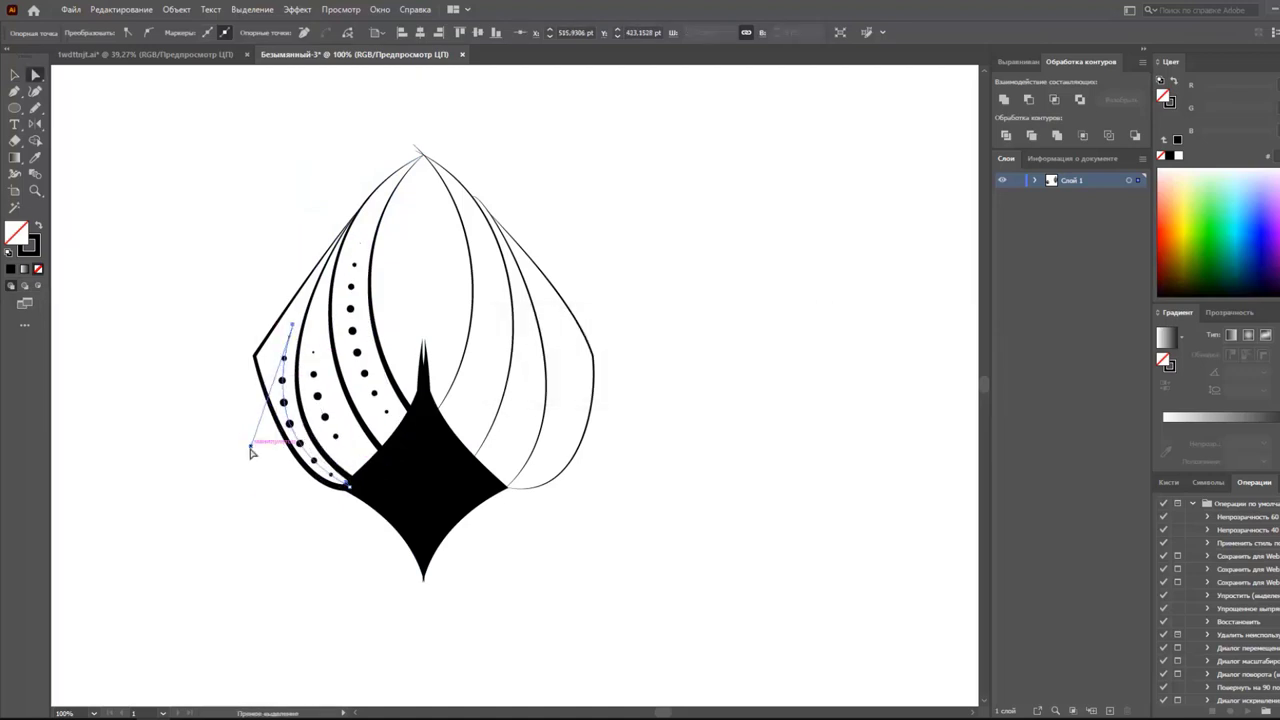
# - Make the dots heavier and draw a black teardrop at the flower centre
pyautogui.click(232, 32)
pyautogui.click(235, 200)
pyautogui.moveTo(368, 458); pyautogui.dragTo(375, 465)
pyautogui.click(329, 525)
pyautogui.press('n')
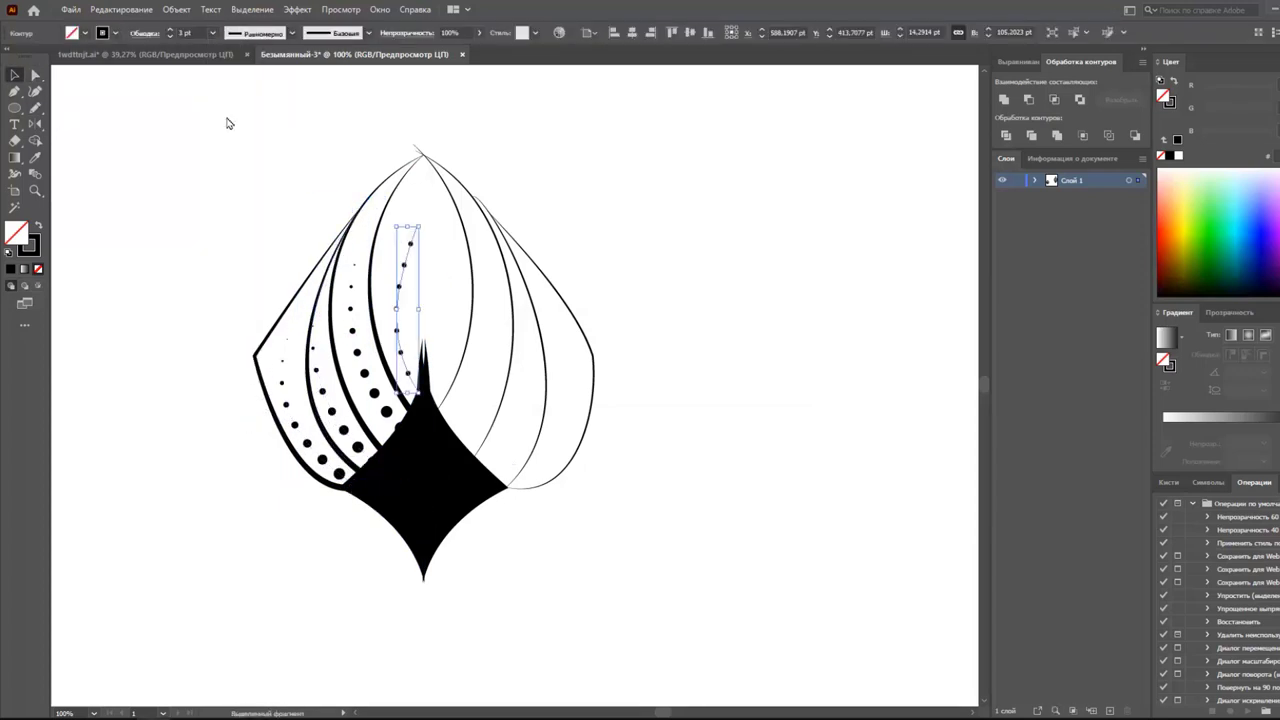
pyautogui.moveTo(410, 278)
pyautogui.mouseDown()
pyautogui.moveTo(437, 300)
pyautogui.moveTo(440, 345)
pyautogui.mouseUp()
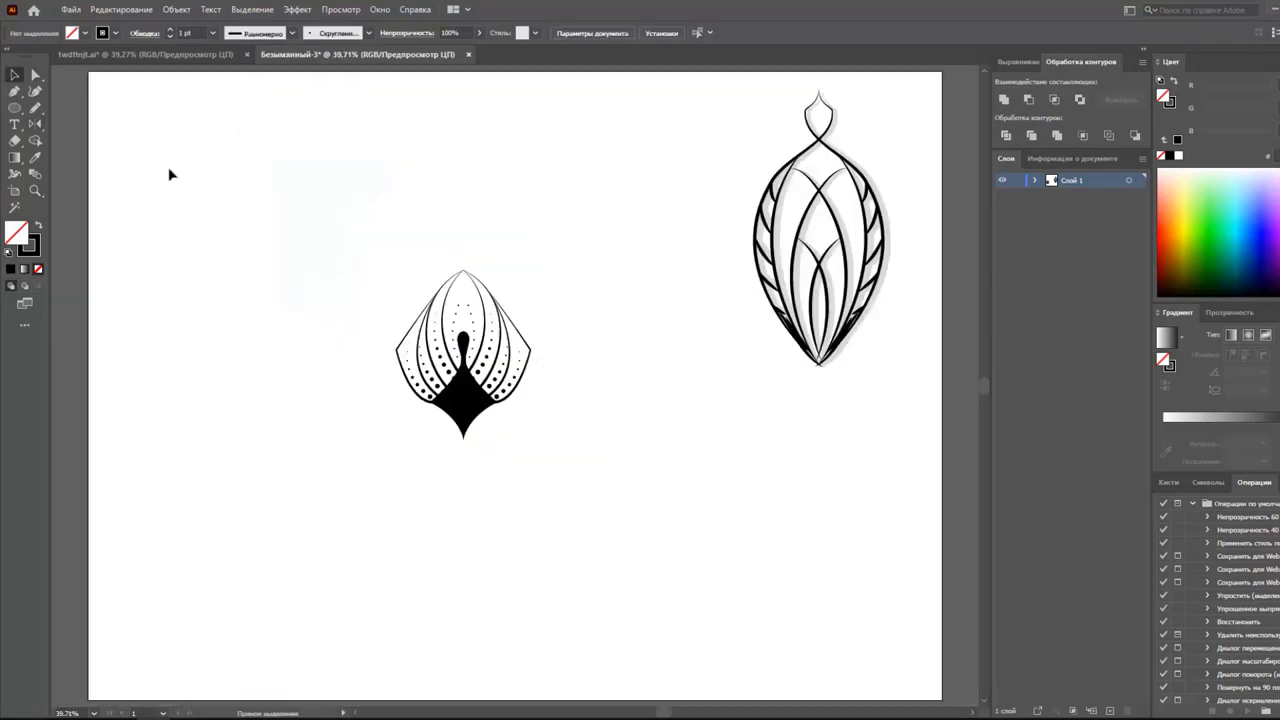
# - Give the motif 9 pt lines and join a mirrored copy into a symmetric teardrop
pyautogui.hotkey('ctrl', '+')
pyautogui.hotkey('ctrl', '+')
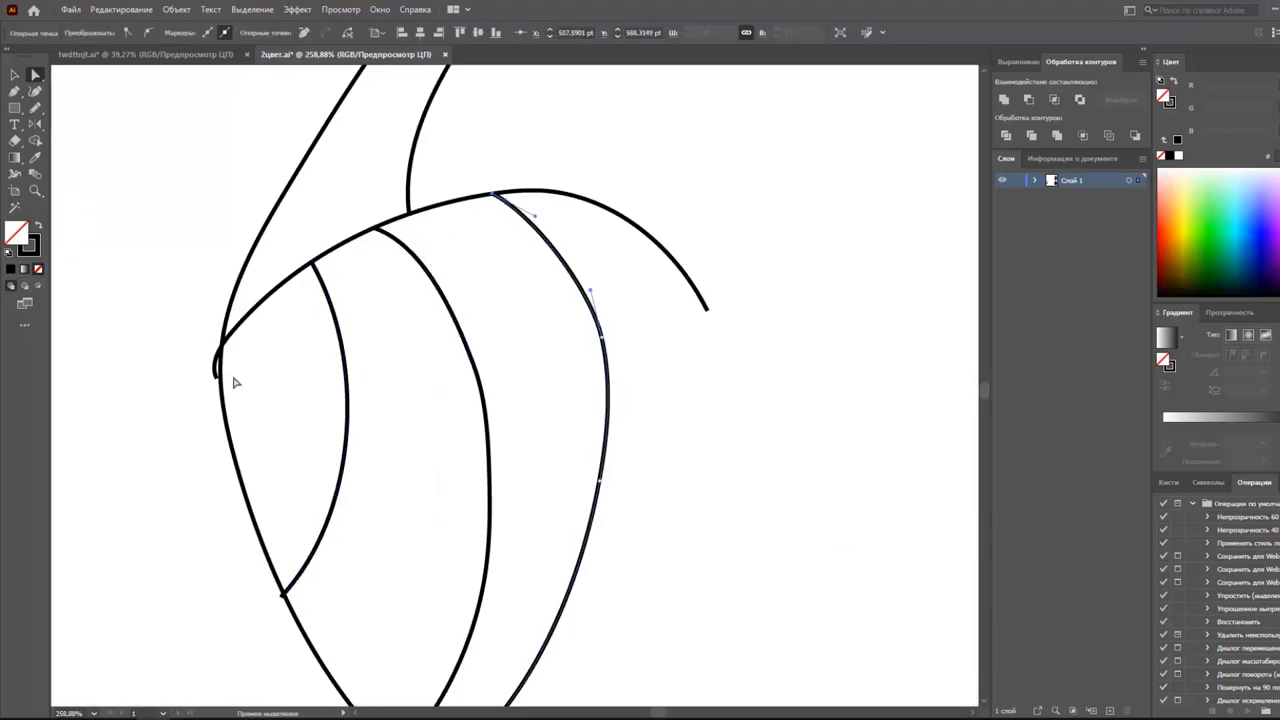
pyautogui.click(213, 34)
pyautogui.click(232, 220)
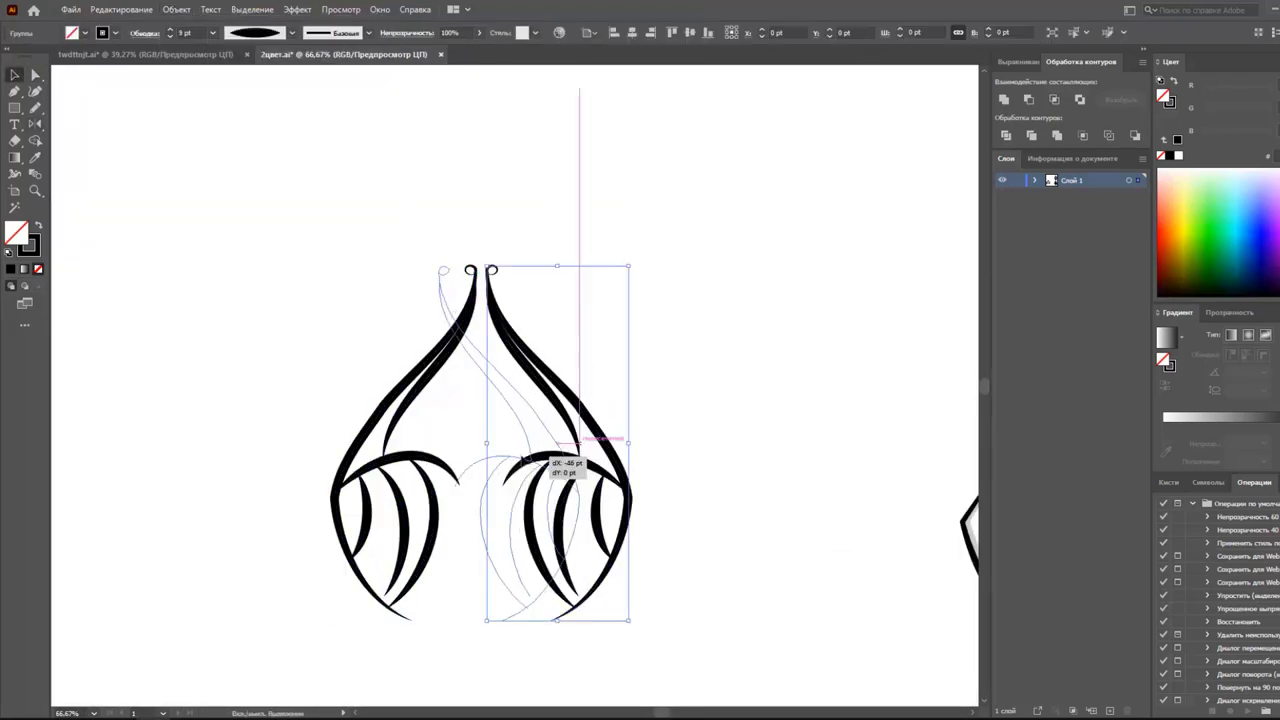
pyautogui.moveTo(521, 503); pyautogui.dragTo(543, 514)
pyautogui.click(35, 107)
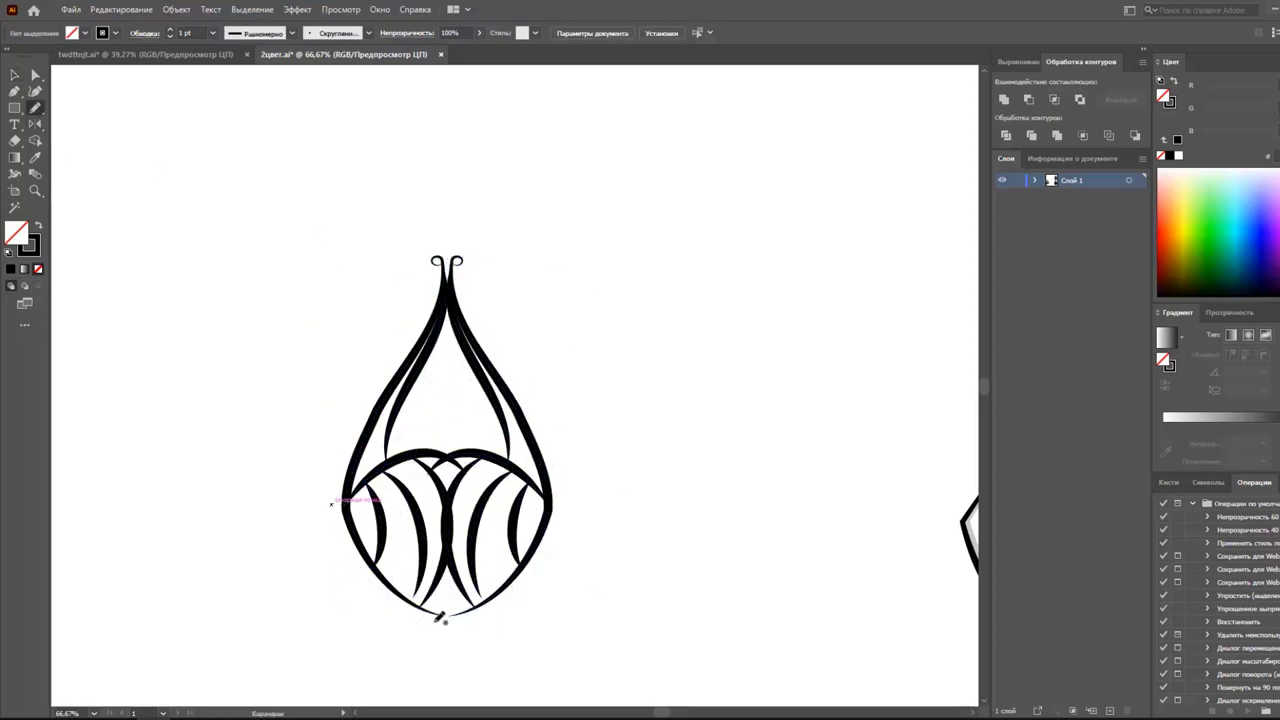
# - Draw the left half of the thin teardrop outline and mirror it about the centre axis
pyautogui.moveTo(417, 250); pyautogui.dragTo(444, 207)
pyautogui.rightClick(371, 331)
pyautogui.press('o')
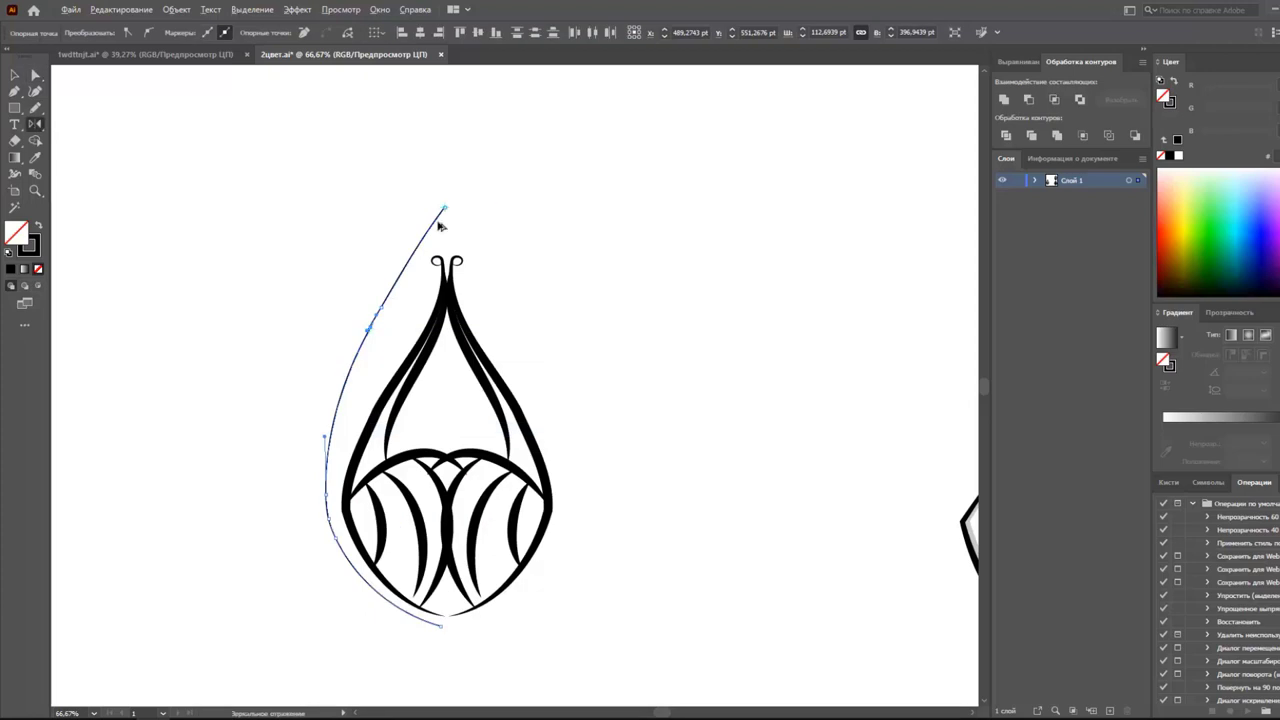
pyautogui.keyDown('alt'); pyautogui.click(444, 207); pyautogui.keyUp('alt')
pyautogui.press('v')
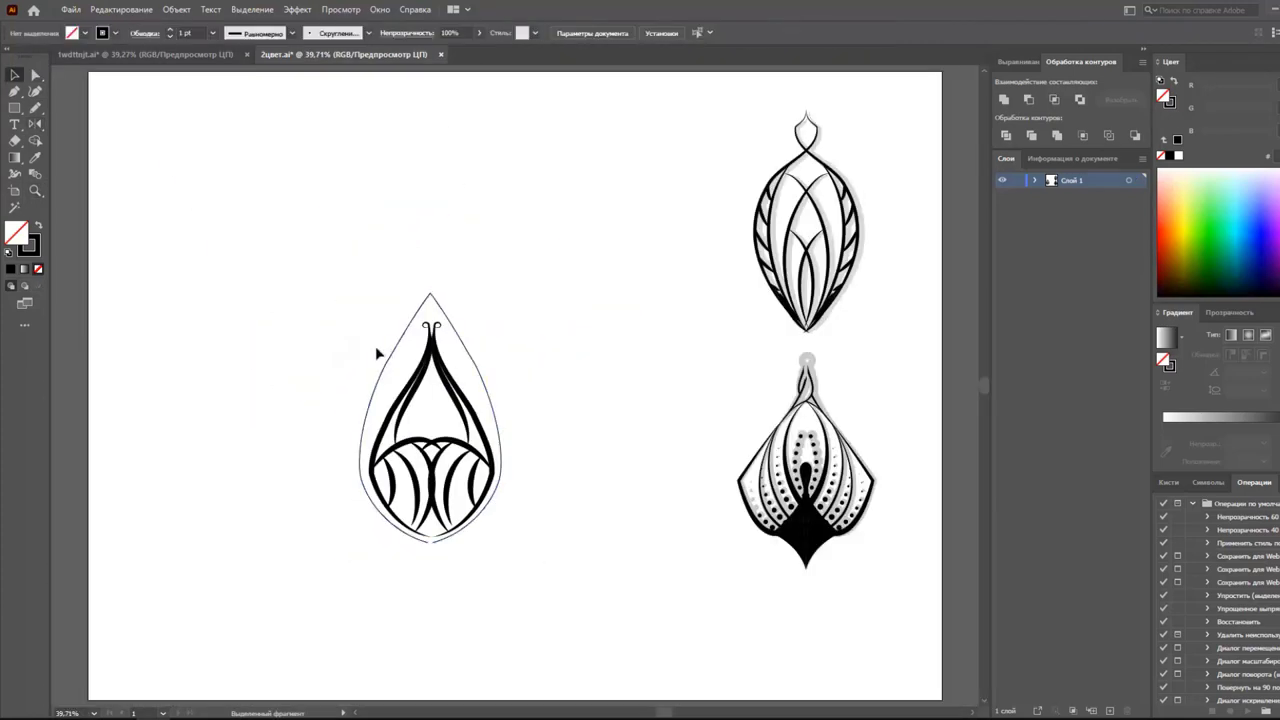
# - Give the teardrop a heavier outline and move the design to the right
pyautogui.click(212, 32)
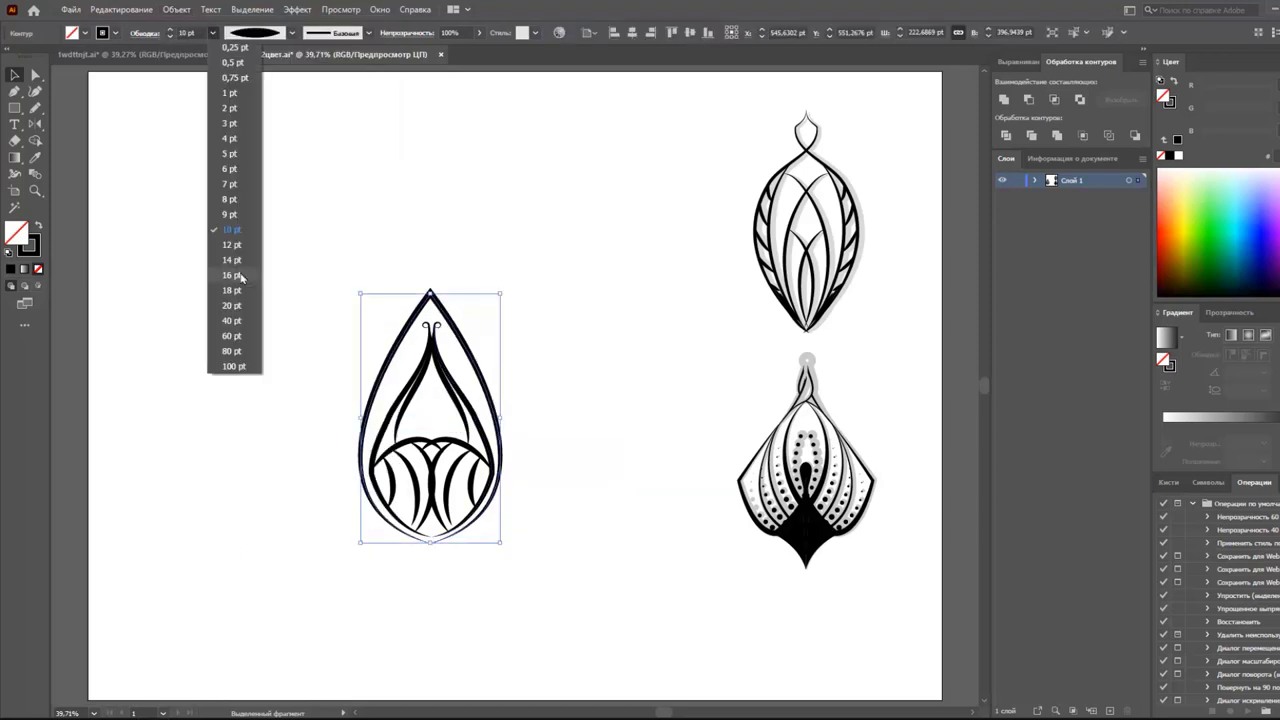
pyautogui.click(225, 231)
pyautogui.hotkey('ctrl', 'shift', 'a')
pyautogui.moveTo(420, 420); pyautogui.dragTo(442, 424)
# - Set the outline to 18 pt and lower the copy's opacity to 21%
pyautogui.click(212, 32)
pyautogui.click(224, 289)
pyautogui.click(479, 32)
pyautogui.moveTo(484, 52); pyautogui.dragTo(437, 55)
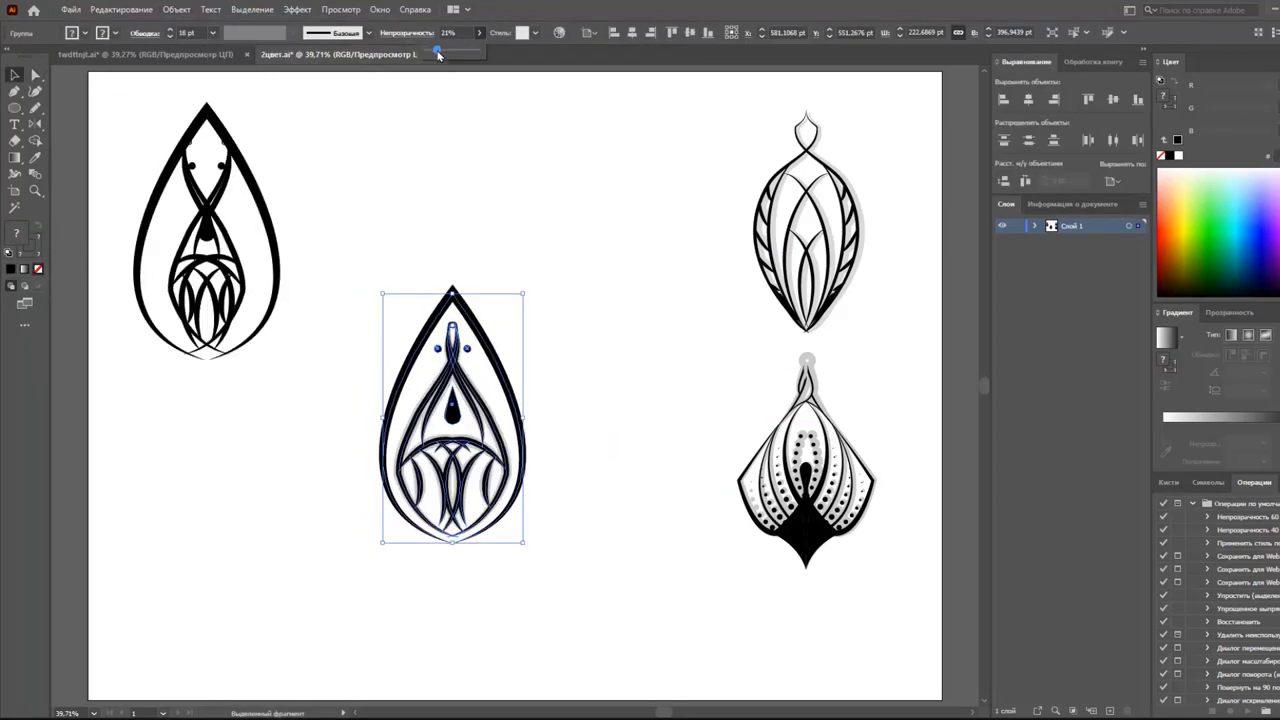
# - Offset the teardrop group slightly right and down to form the shadow
pyautogui.press('a')
pyautogui.press('v')
pyautogui.click(482, 336)
pyautogui.moveTo(442, 318); pyautogui.dragTo(450, 320)
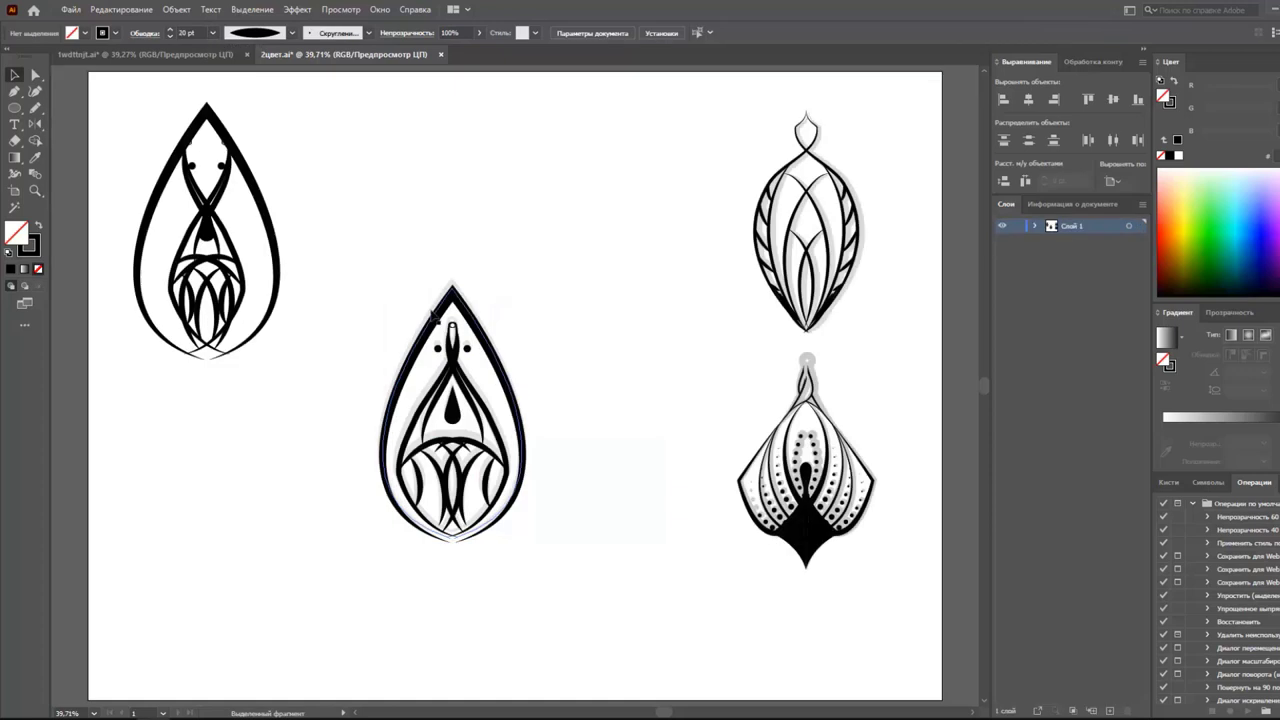
pyautogui.click(400, 277)
pyautogui.hotkey('ctrl', '-')
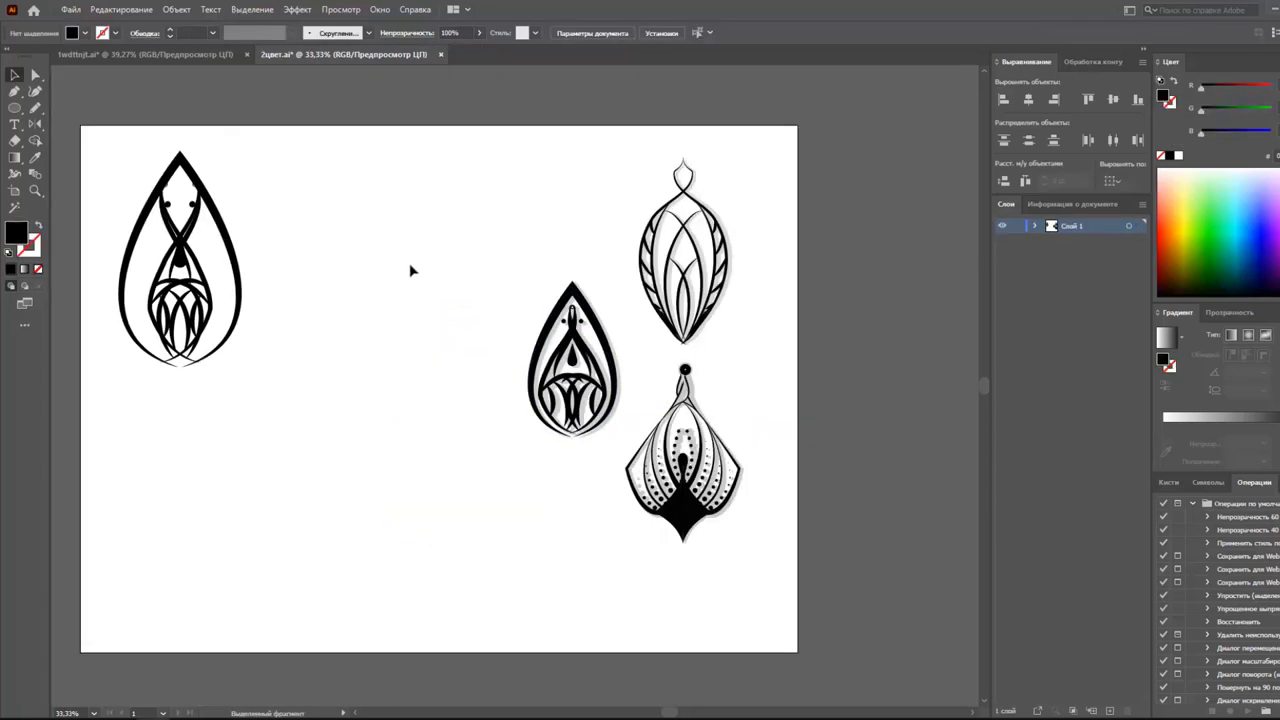
# - Open a six-way Magic Wheel template, lock its guides and delete the DRAW HERE labels
pyautogui.hotkey('ctrl', 'o')
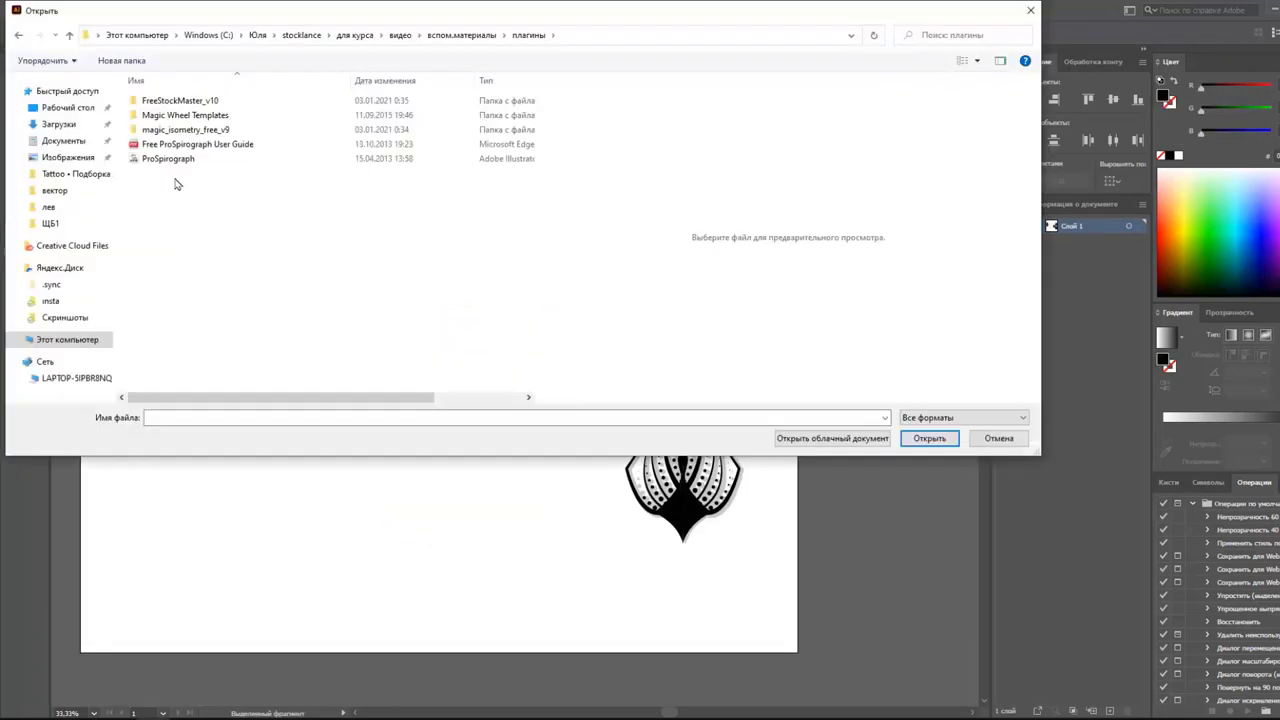
pyautogui.doubleClick(185, 115)
pyautogui.click(175, 243)
pyautogui.doubleClick(171, 223)
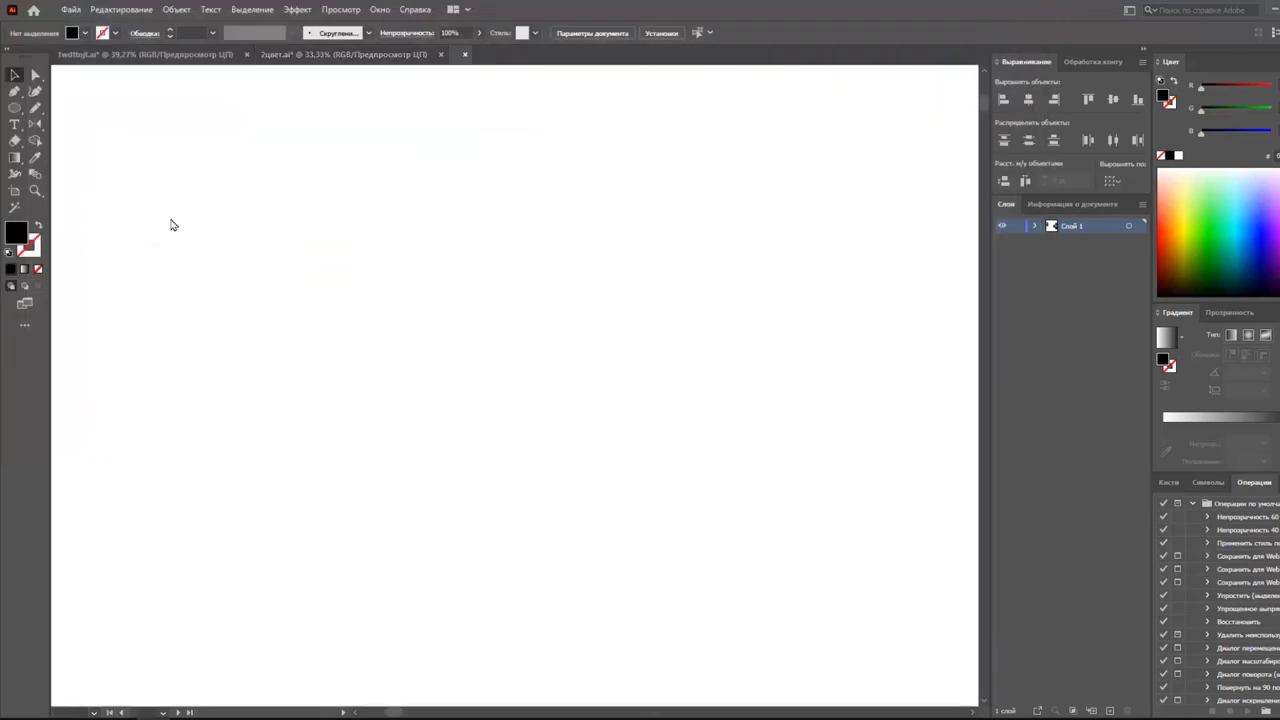
pyautogui.hotkey('ctrl', 'a')
pyautogui.hotkey('ctrl', '2')
pyautogui.click(366, 262)
pyautogui.press('Delete')
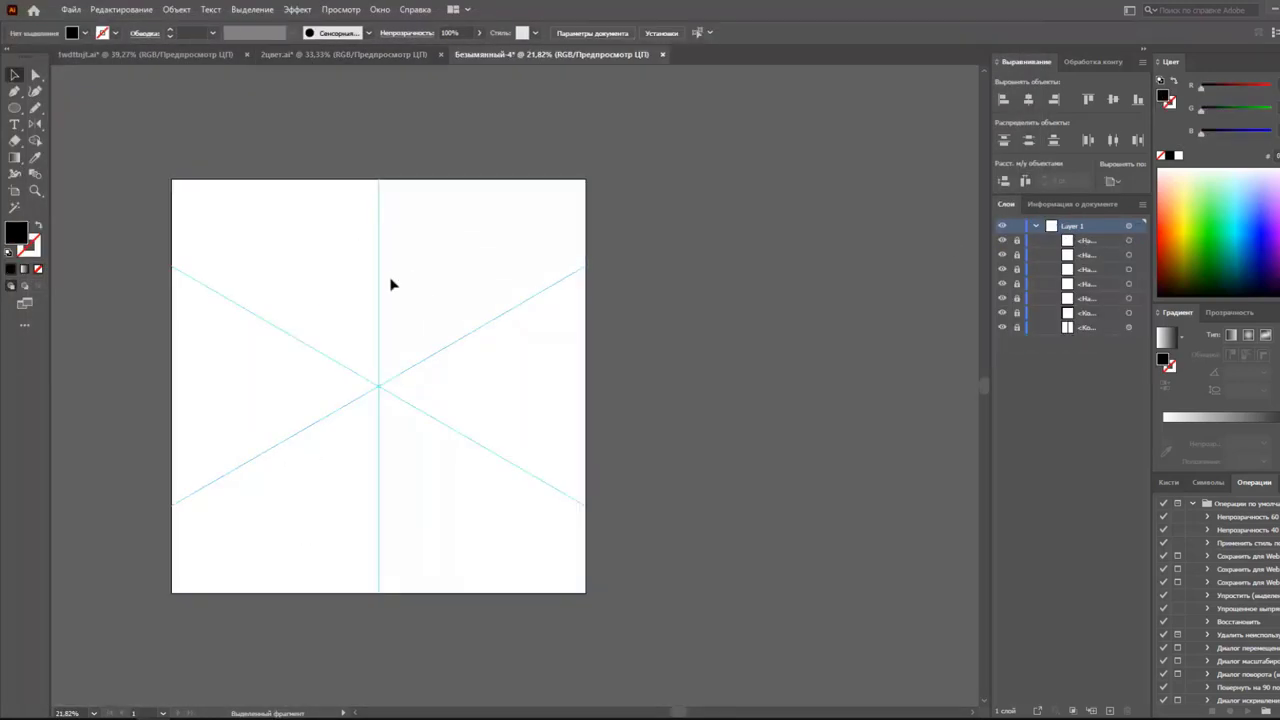
# - Copy the teardrop drop from 2цвет.ai and place it at the wheel's top centre
pyautogui.click(305, 54)
pyautogui.click(583, 340)
pyautogui.hotkey('ctrl', 'c')
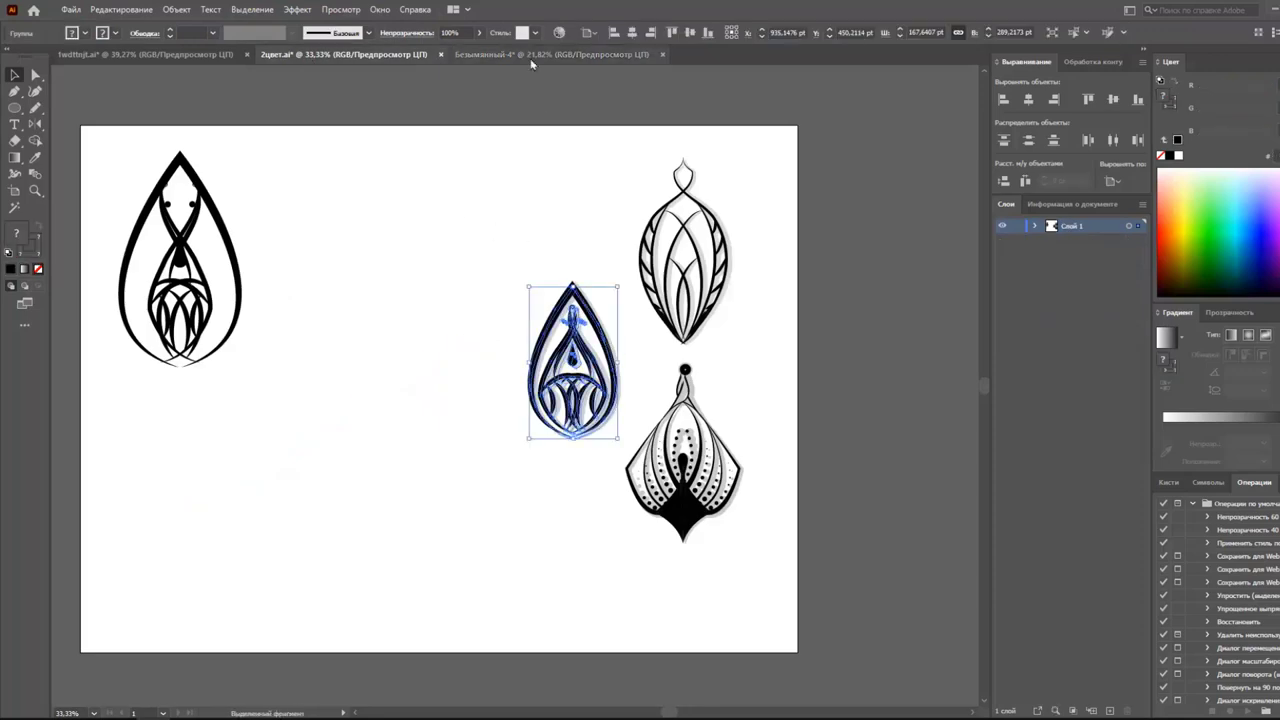
pyautogui.click(550, 54)
pyautogui.hotkey('ctrl', 'v')
pyautogui.moveTo(546, 424); pyautogui.dragTo(395, 350)
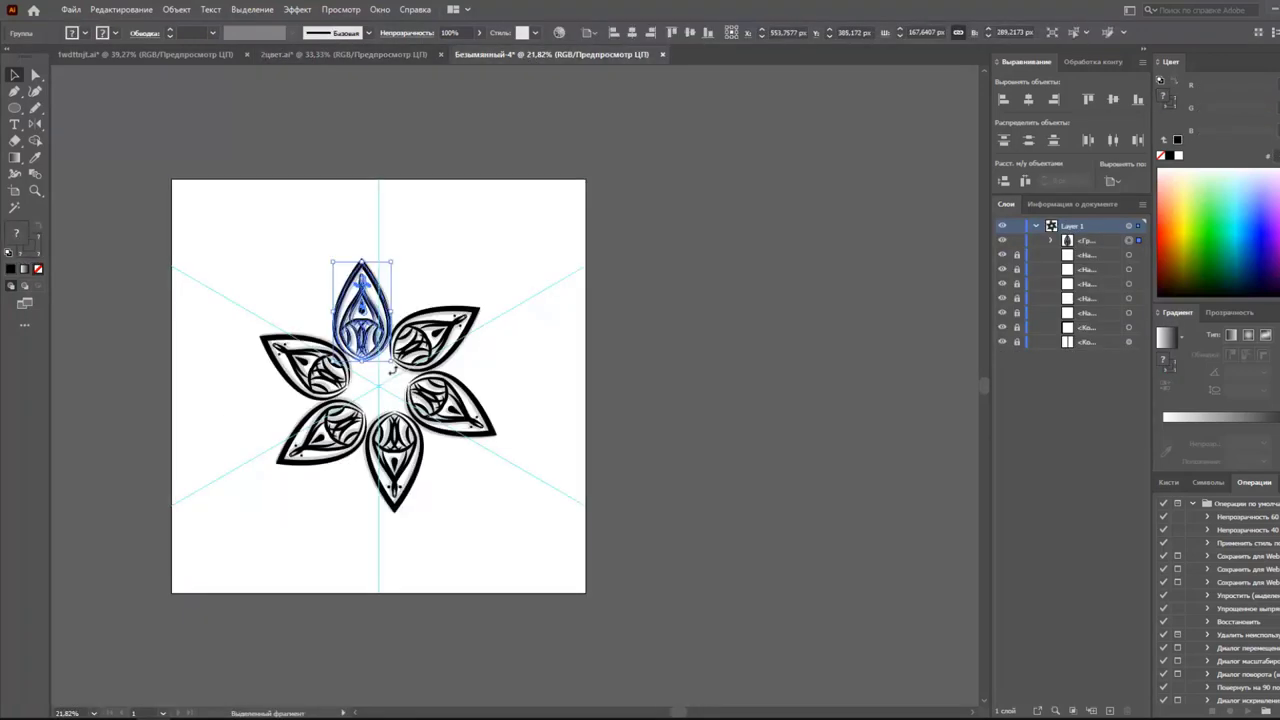
# - Paste a second teardrop design from 2цвет.ai into the wheel and move it toward the centre
pyautogui.click(400, 150)
pyautogui.click(344, 54)
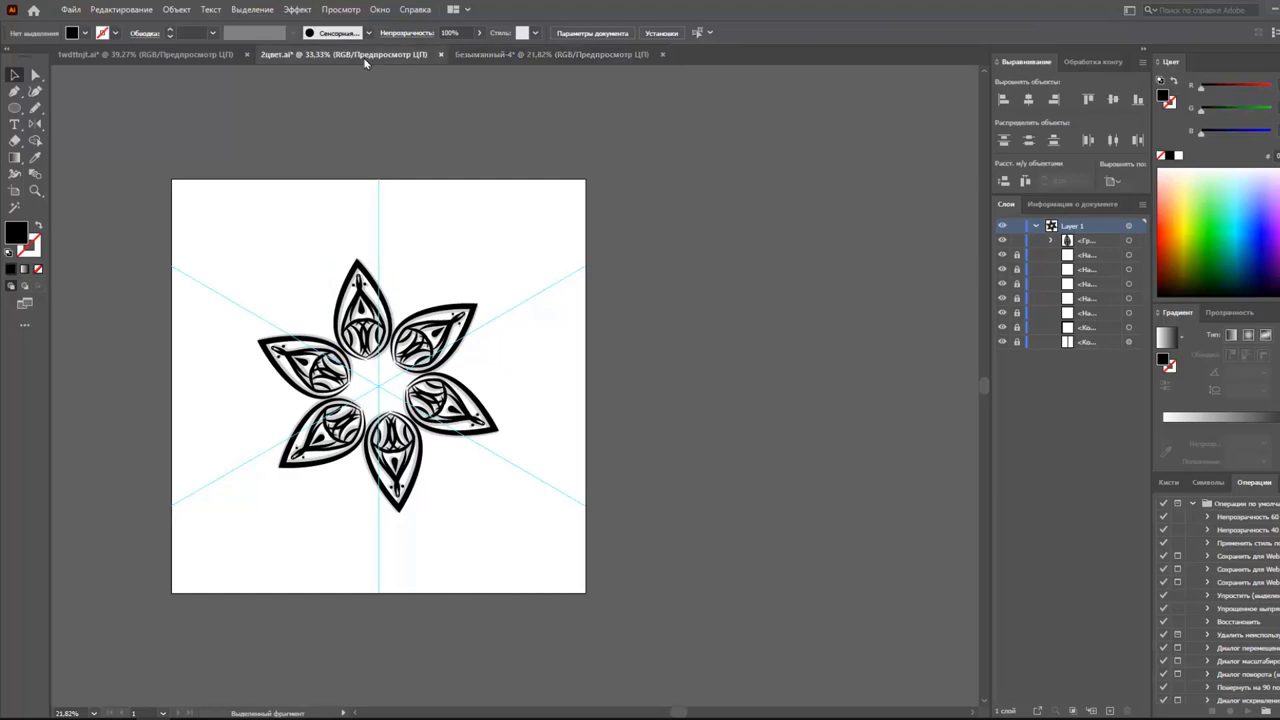
pyautogui.hotkey('ctrl', 'c')
pyautogui.click(550, 54)
pyautogui.hotkey('ctrl', 'v')
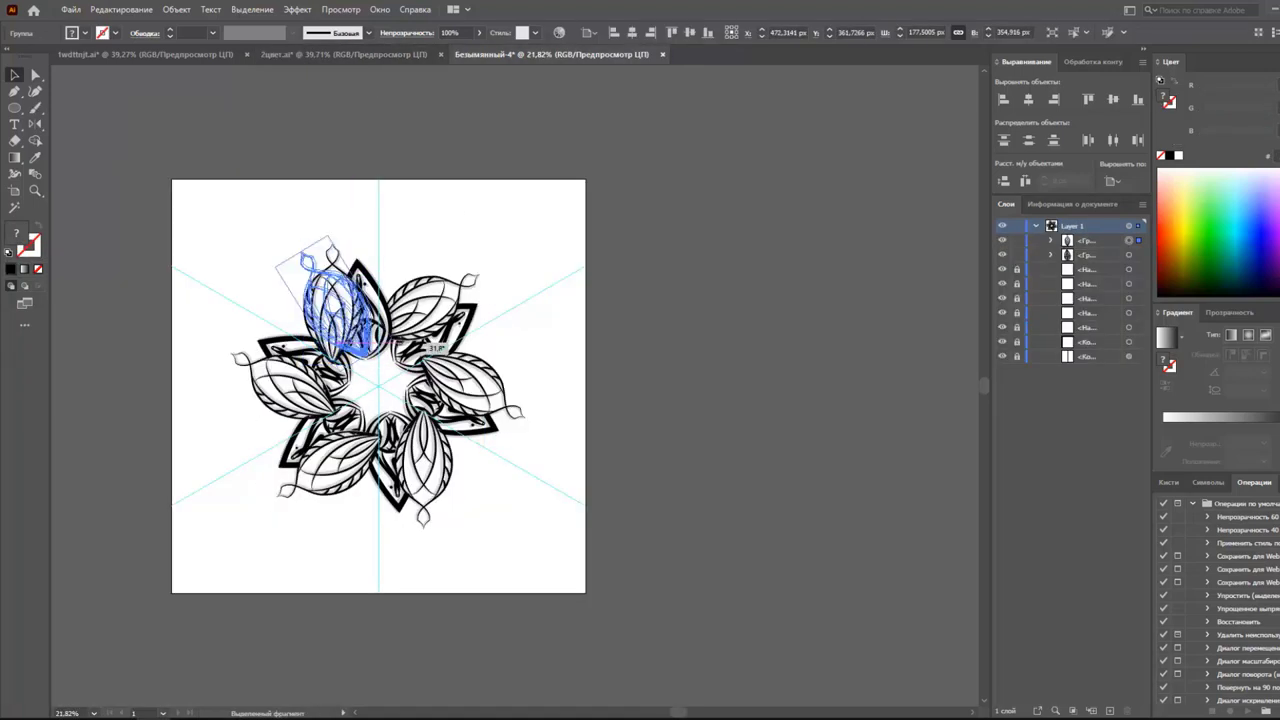
pyautogui.click(640, 378)
pyautogui.moveTo(366, 365); pyautogui.dragTo(374, 384)
# - Shift the top petal slightly left to fine-tune the petal ring
pyautogui.click(635, 460)
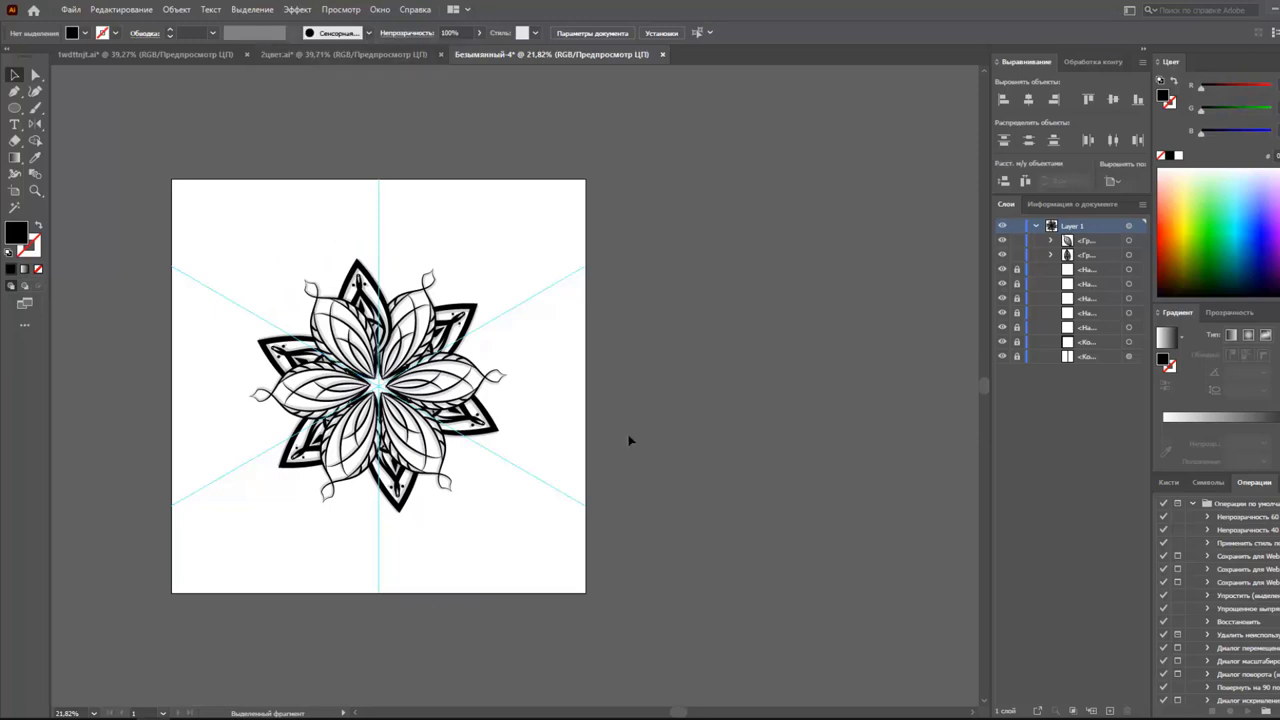
pyautogui.click(680, 343)
pyautogui.moveTo(378, 278); pyautogui.dragTo(381, 270)
pyautogui.click(723, 343)
# - Unlock all template objects and group the whole mandala into one object
pyautogui.click(177, 10)
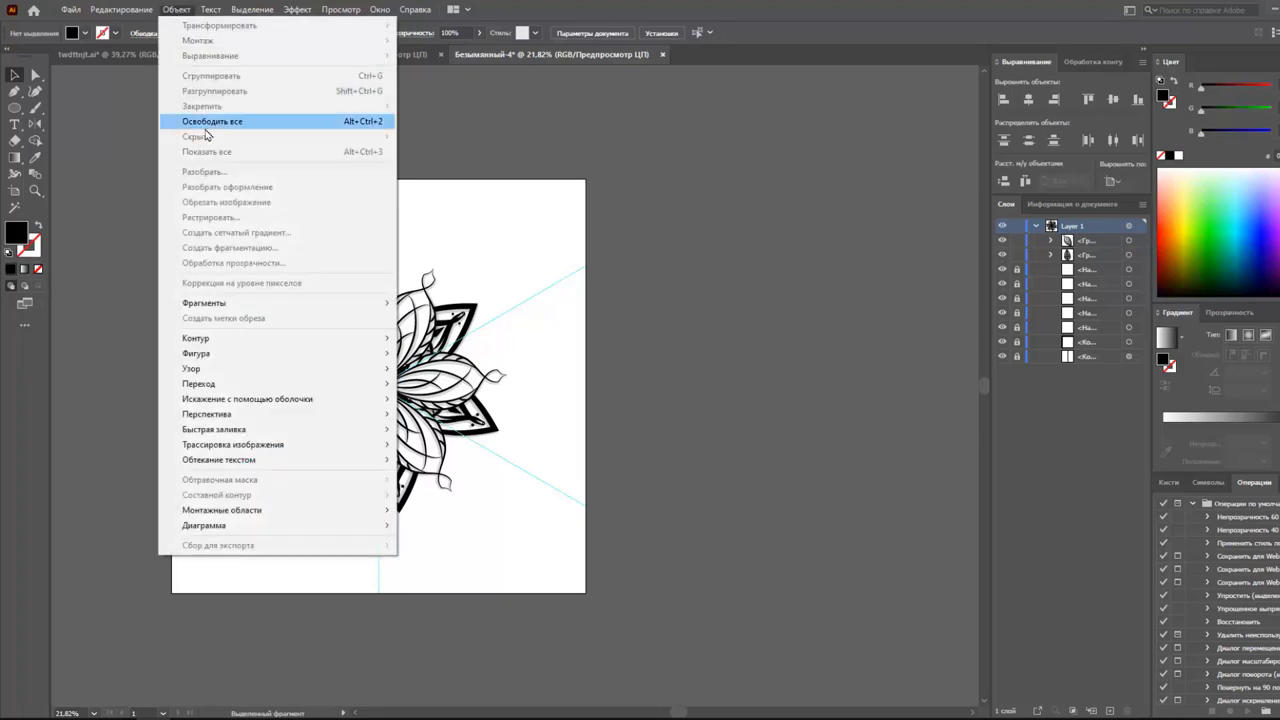
pyautogui.click(363, 121)
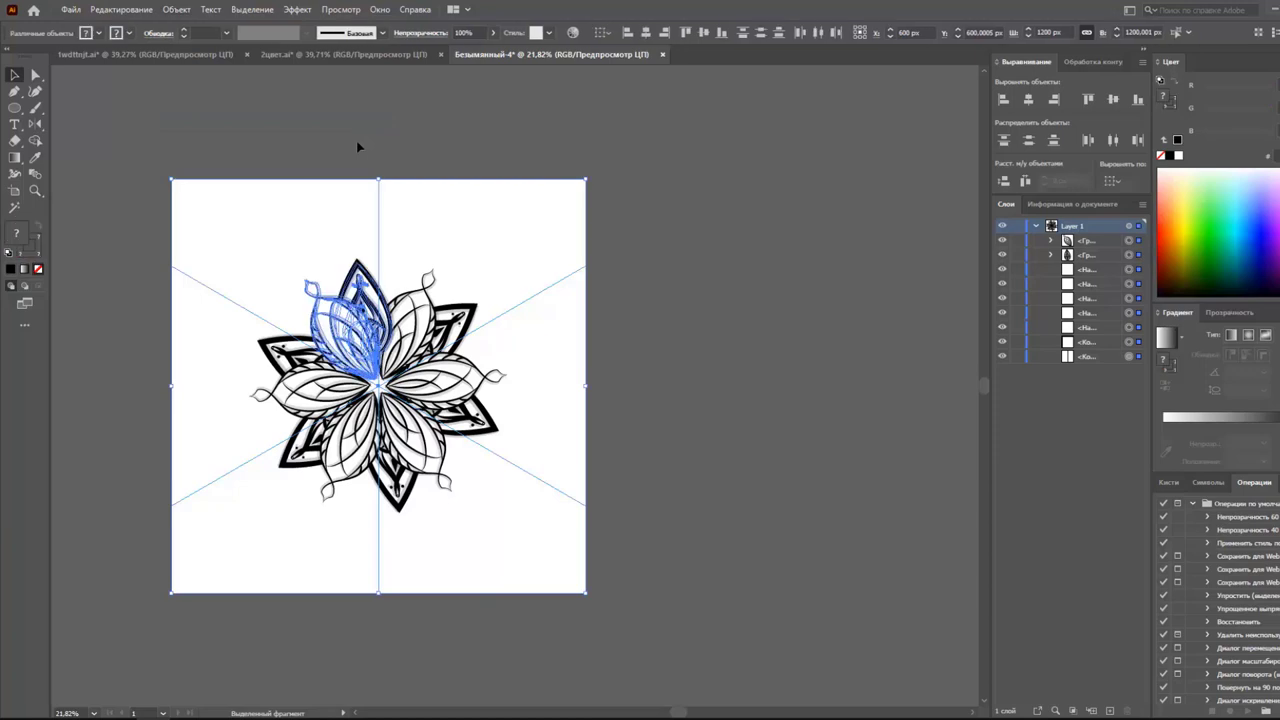
pyautogui.click(177, 10)
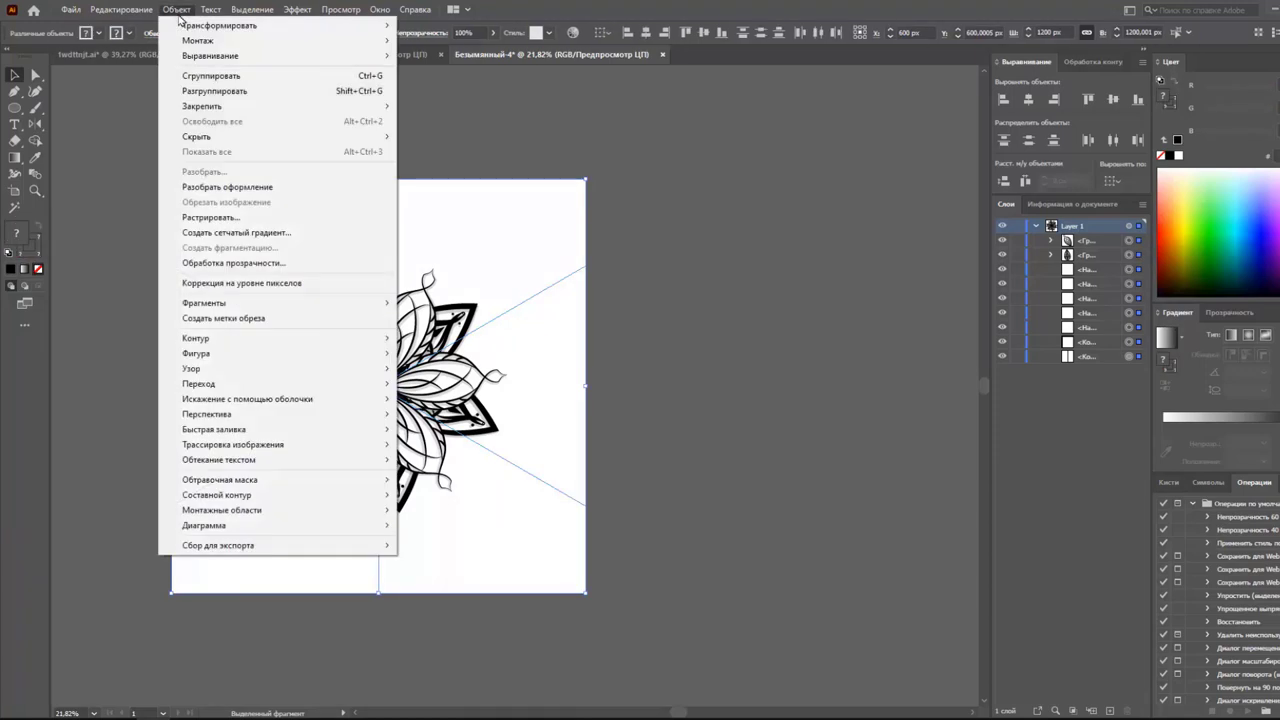
pyautogui.click(211, 76)
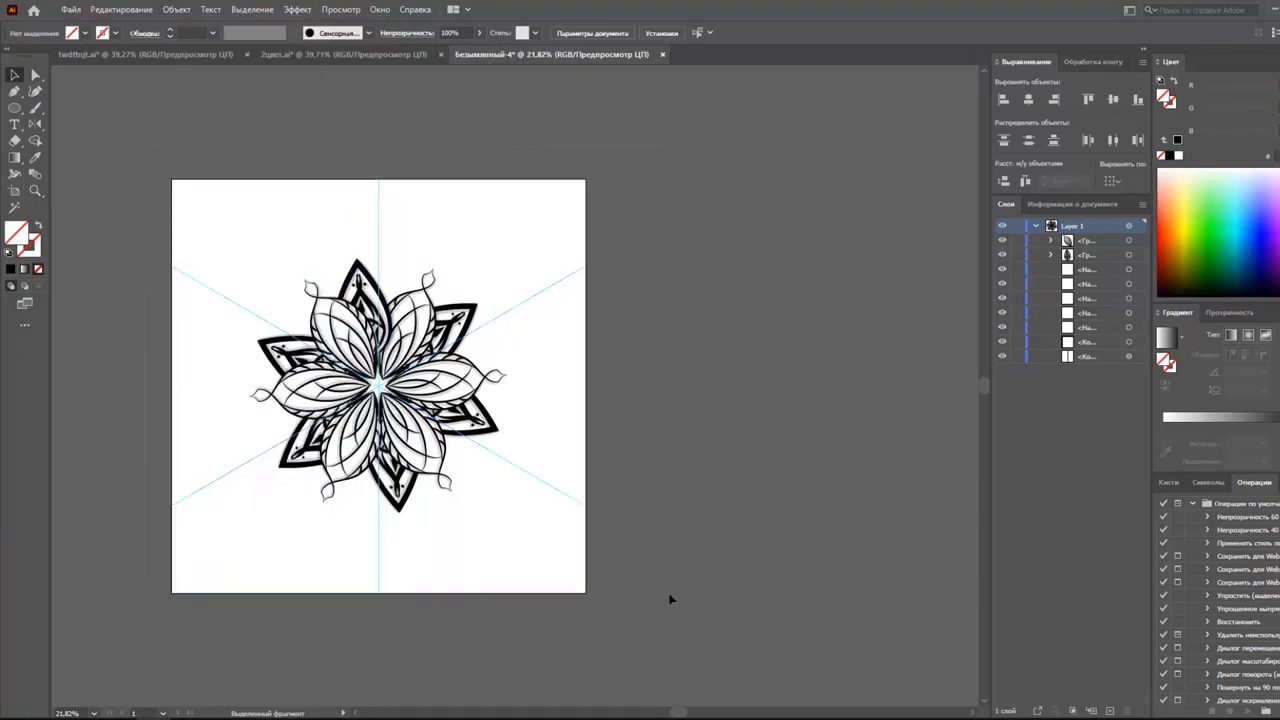
pyautogui.click(172, 9)
pyautogui.click(250, 185)
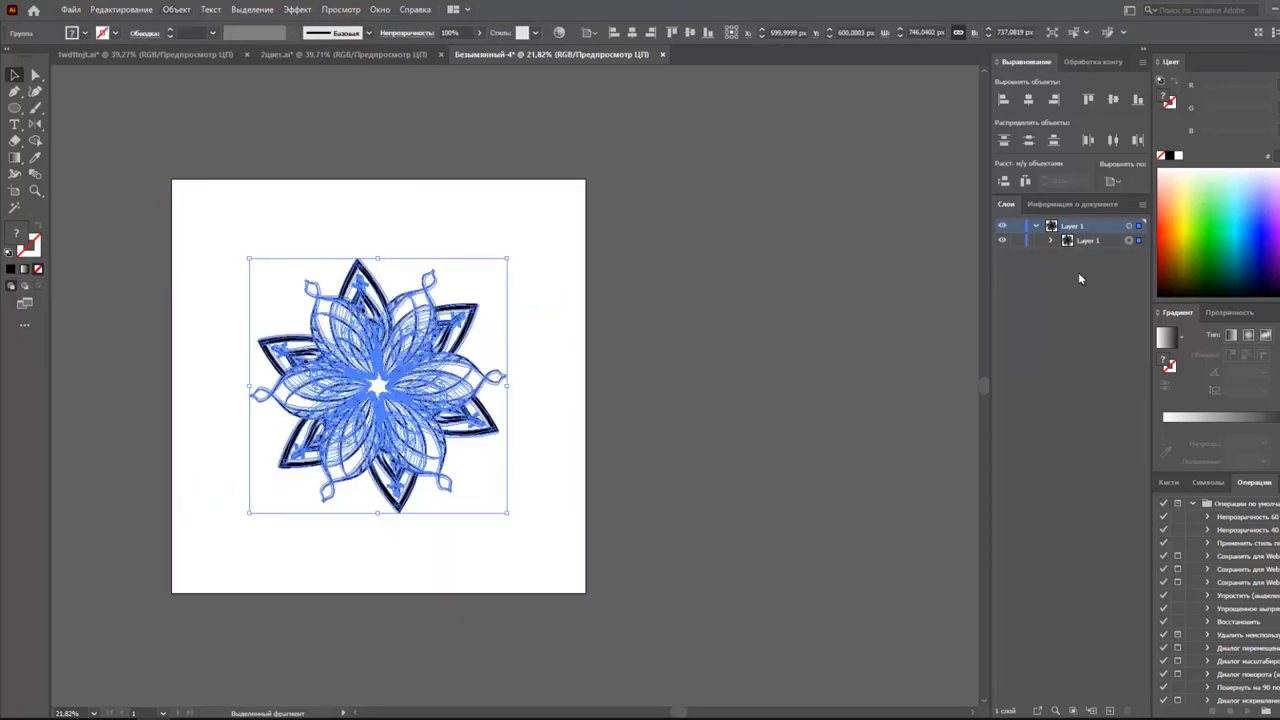
# - Show Document Info statistics for the selected mandala objects
pyautogui.click(1072, 204)
pyautogui.click(1142, 204)
pyautogui.click(1020, 243)
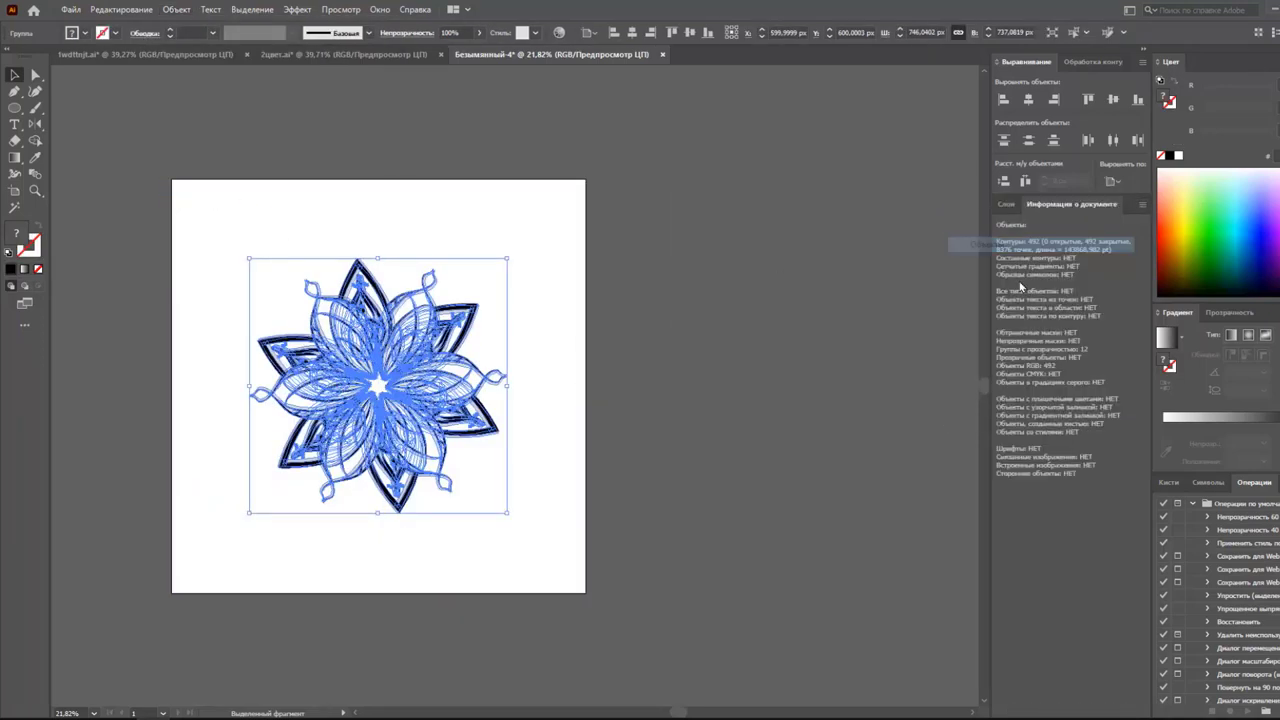
# - Paste the mandala onto the 2цвет.ai sheet, positioned left of the pendants
pyautogui.click(343, 54)
pyautogui.hotkey('ctrl', 'v')
pyautogui.moveTo(773, 382)
pyautogui.mouseDown()
pyautogui.moveTo(548, 312)
pyautogui.moveTo(500, 270)
pyautogui.mouseUp()
pyautogui.moveTo(643, 294); pyautogui.dragTo(514, 255)
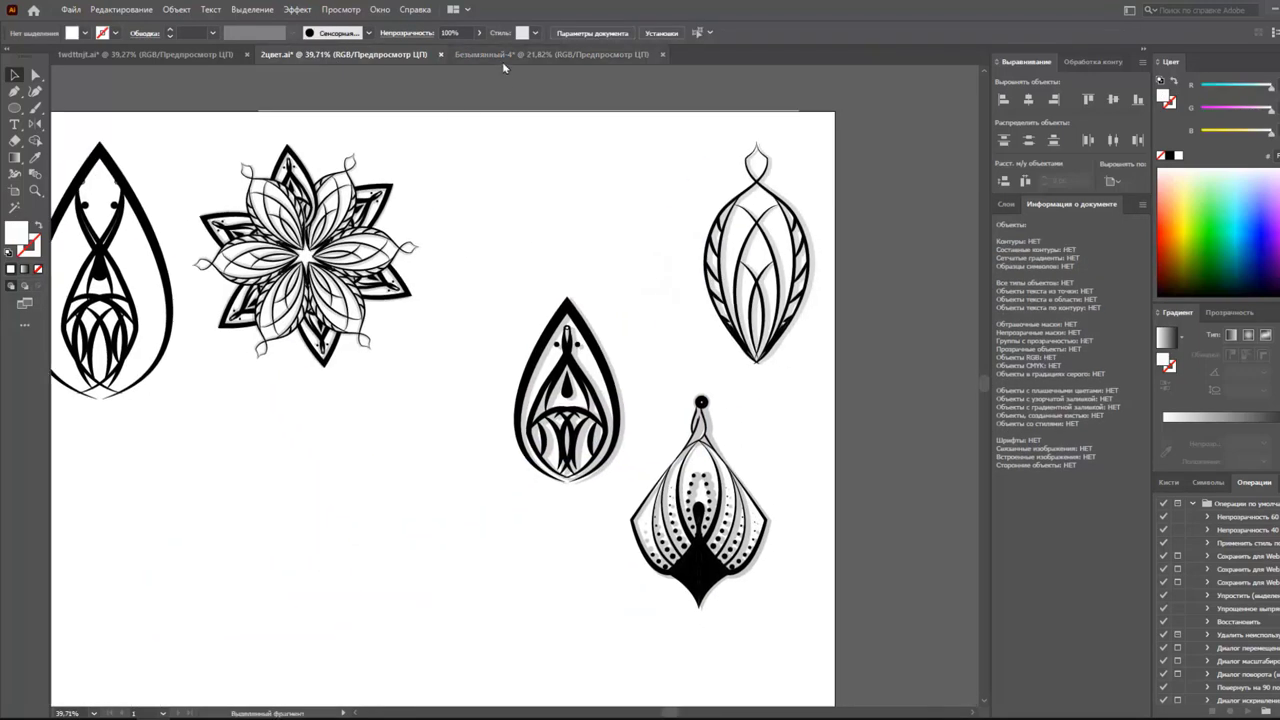
pyautogui.click(502, 56)
pyautogui.click(551, 186)
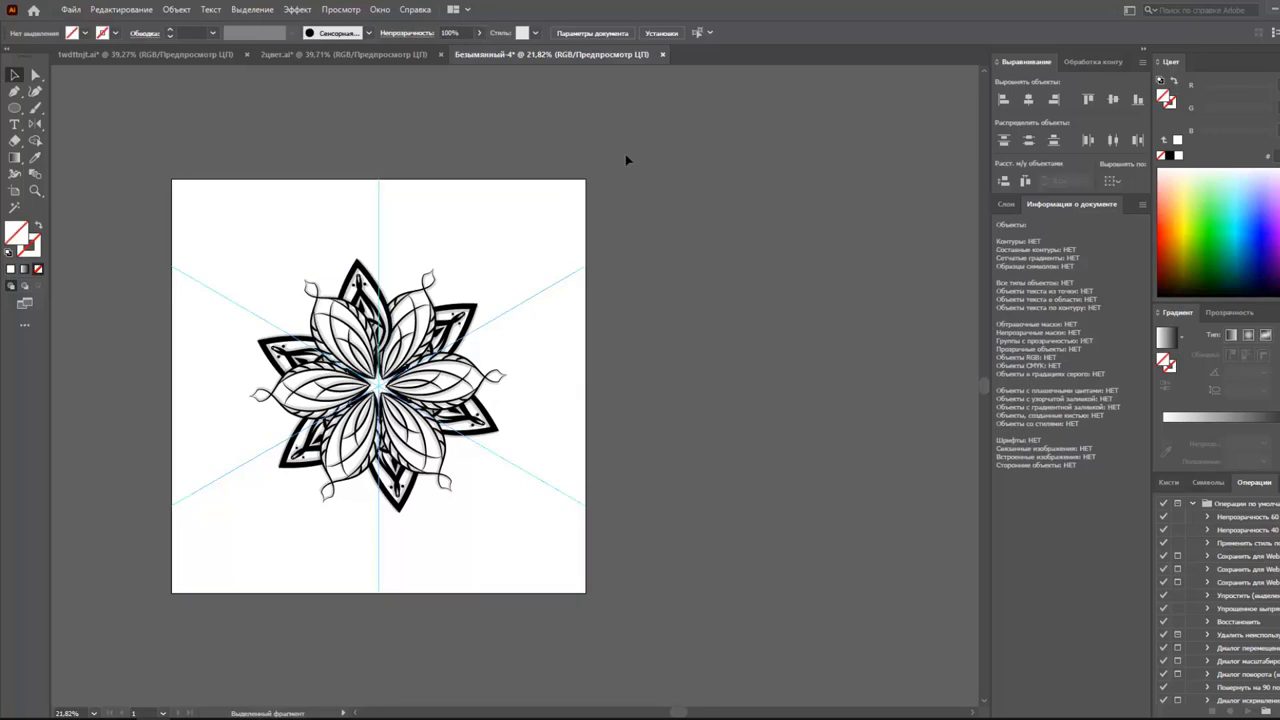
# - Open the four-quadrant Magic-Wheel DRAW HERE template after previewing templates 02 and 03
pyautogui.click(70, 9)
pyautogui.click(100, 45)
pyautogui.click(157, 158)
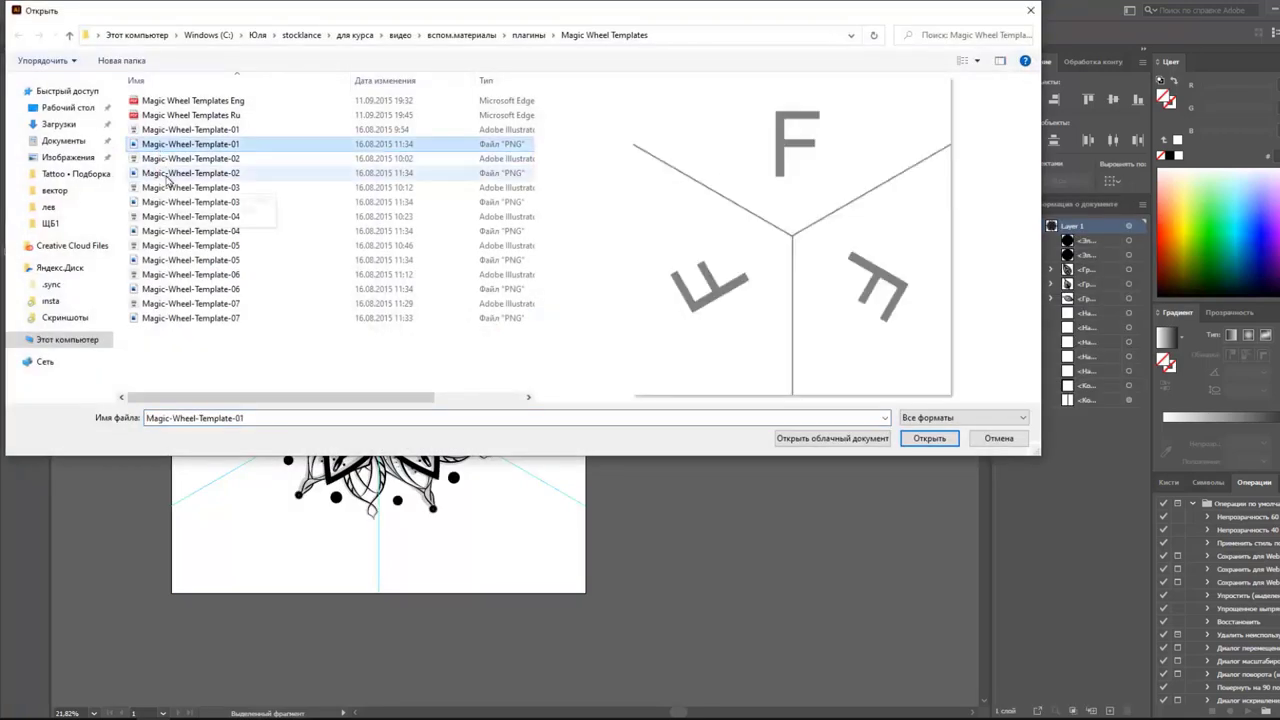
pyautogui.click(160, 187)
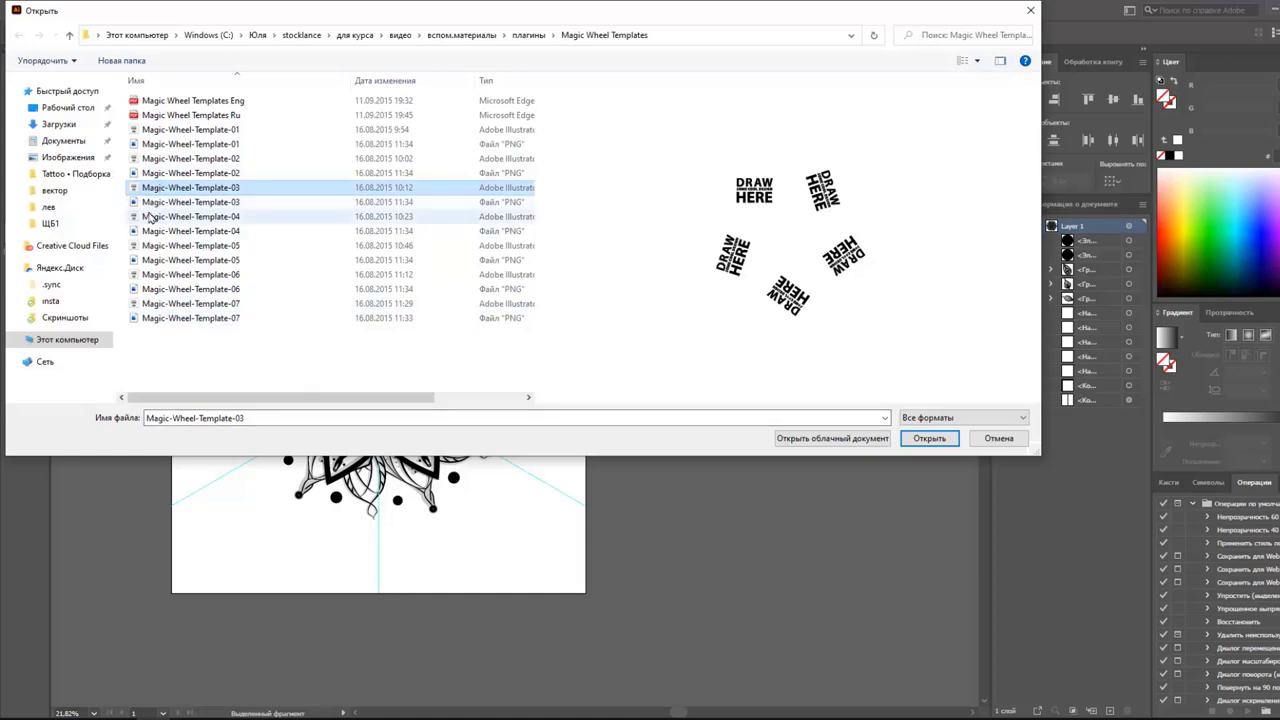
pyautogui.click(150, 204)
pyautogui.click(150, 174)
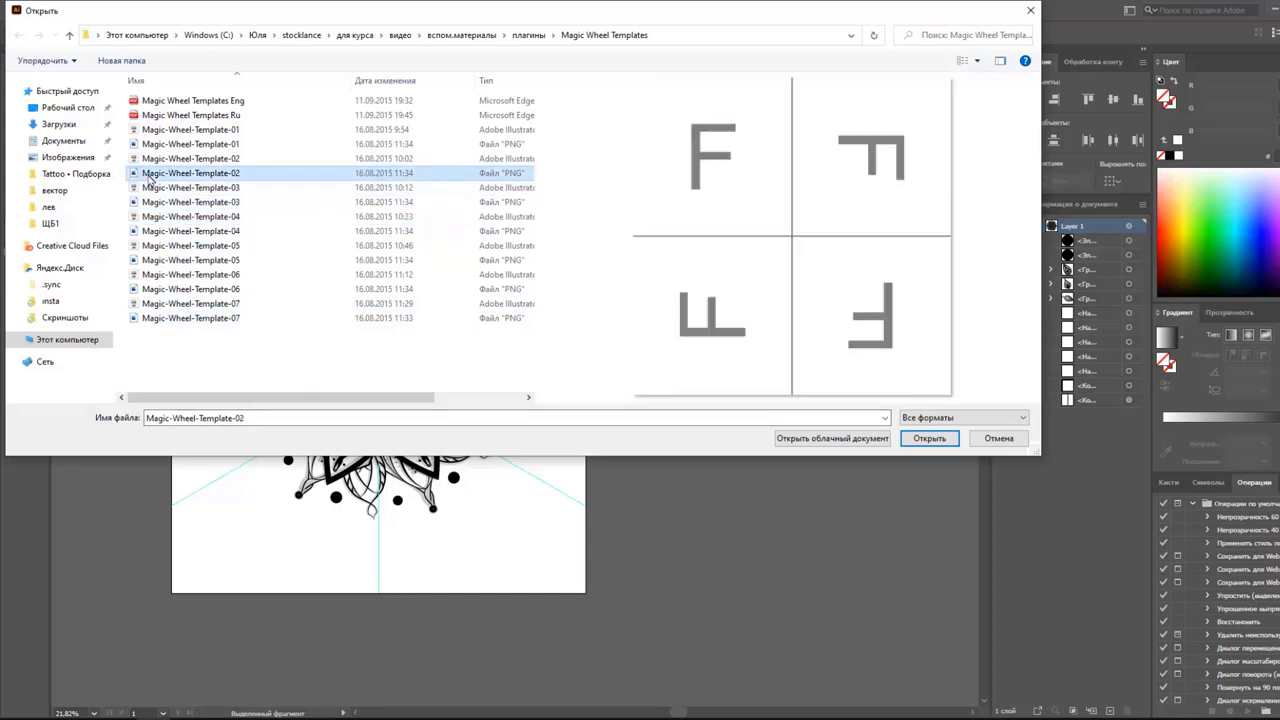
pyautogui.click(155, 187)
pyautogui.doubleClick(157, 158)
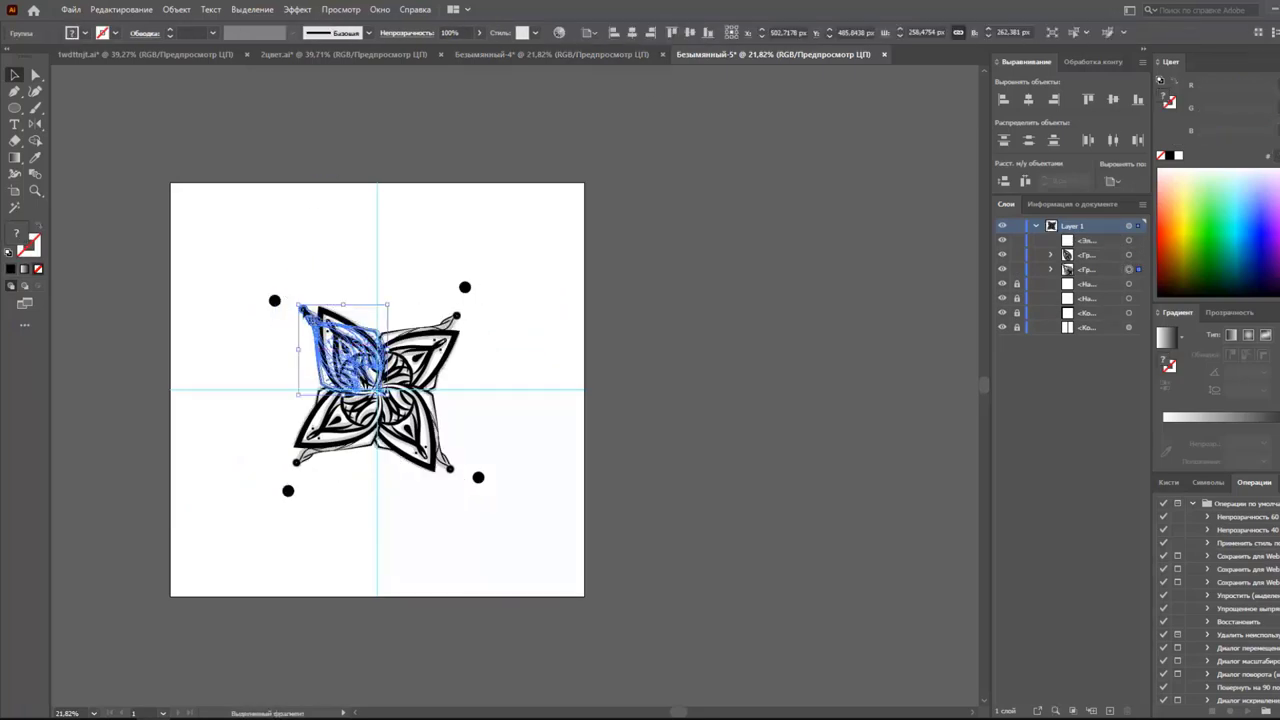
# - Rotate a leaf copy to about 337° and place black dots around the flower
pyautogui.moveTo(390, 307)
pyautogui.mouseDown()
pyautogui.moveTo(441, 319)
pyautogui.moveTo(420, 305)
pyautogui.mouseUp()
pyautogui.click(342, 230)
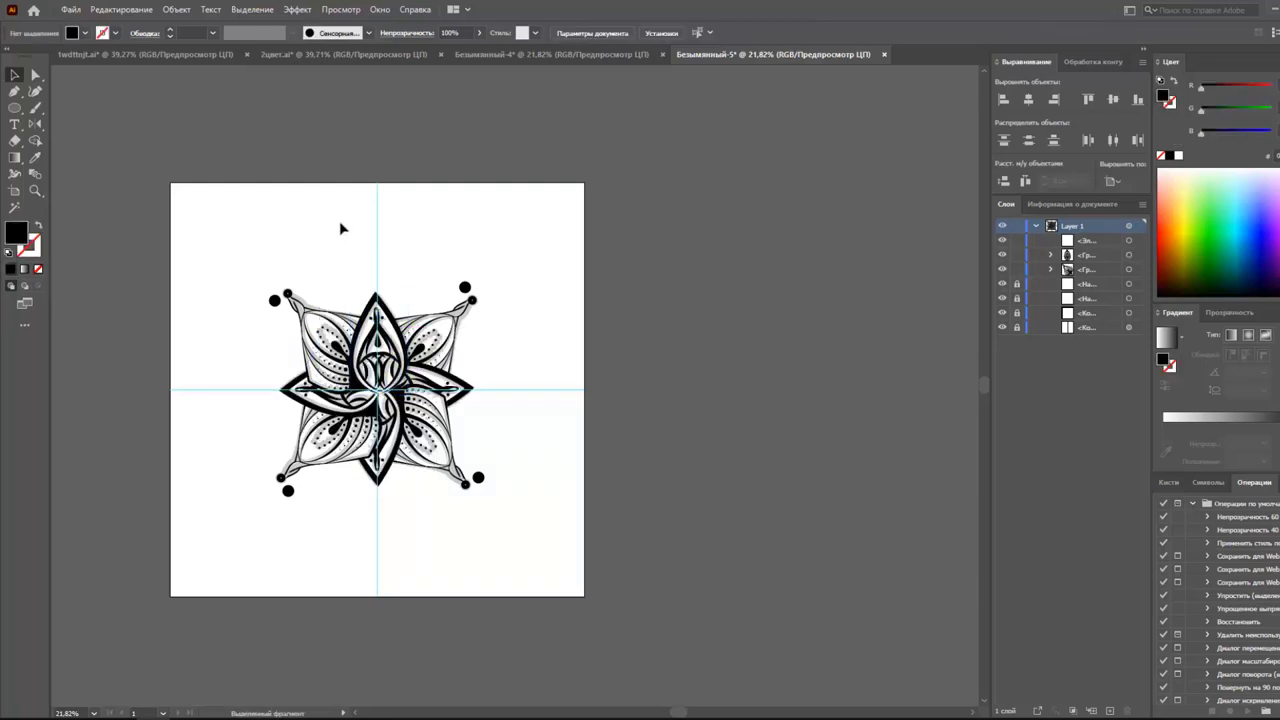
pyautogui.moveTo(290, 368); pyautogui.dragTo(297, 372)
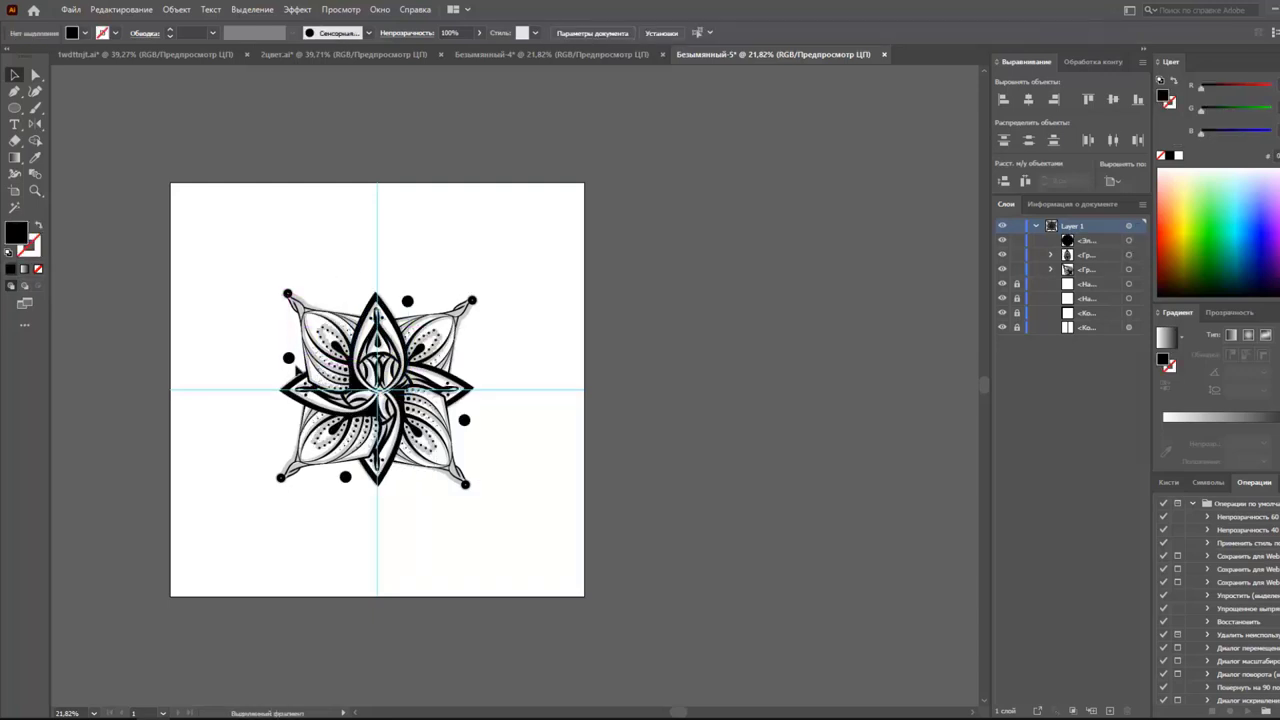
pyautogui.moveTo(351, 300); pyautogui.dragTo(415, 298)
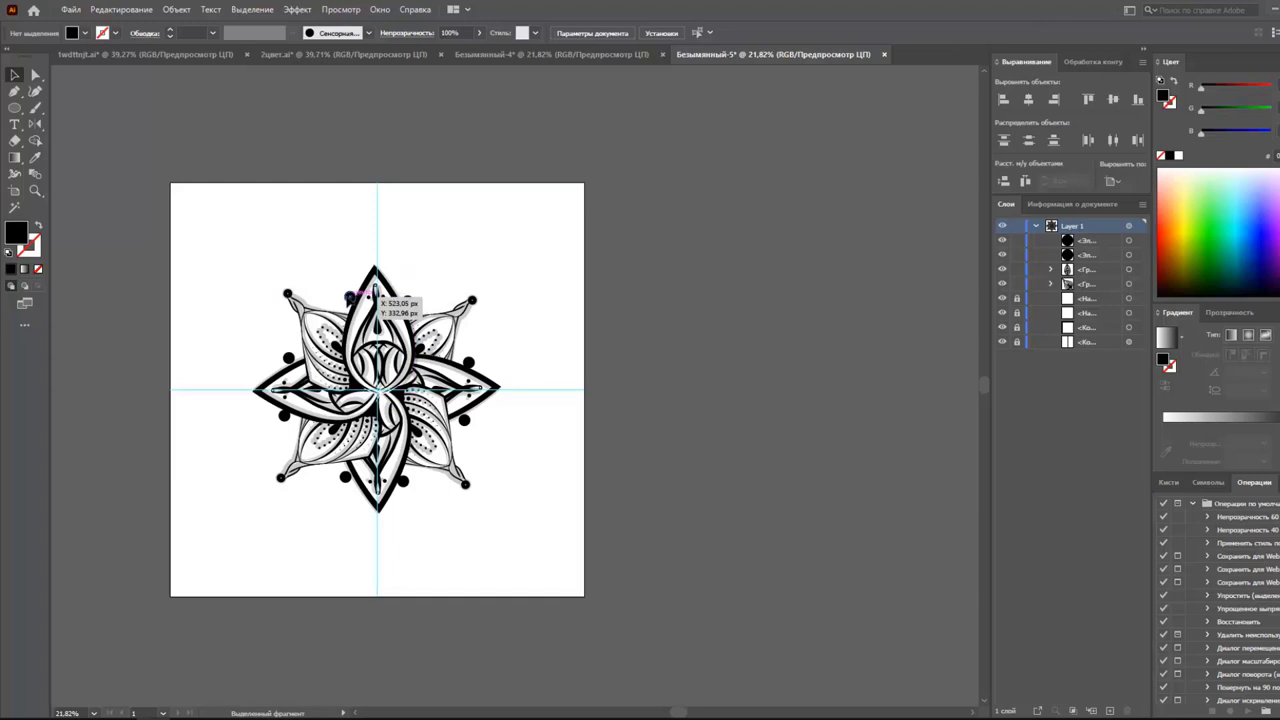
pyautogui.moveTo(288, 355); pyautogui.dragTo(287, 349)
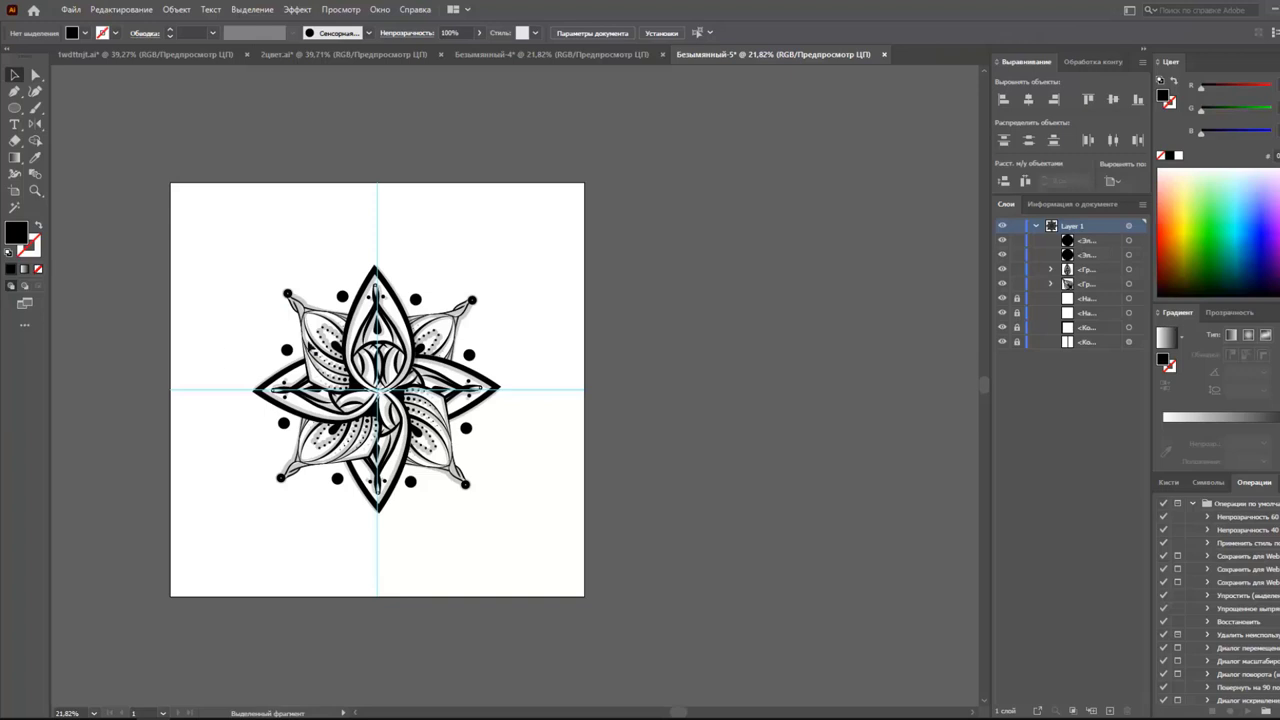
# - Add a 180° rotated copy of the upper-left petal group
pyautogui.click(376, 297)
pyautogui.moveTo(400, 384); pyautogui.dragTo(386, 373)
pyautogui.click(265, 243)
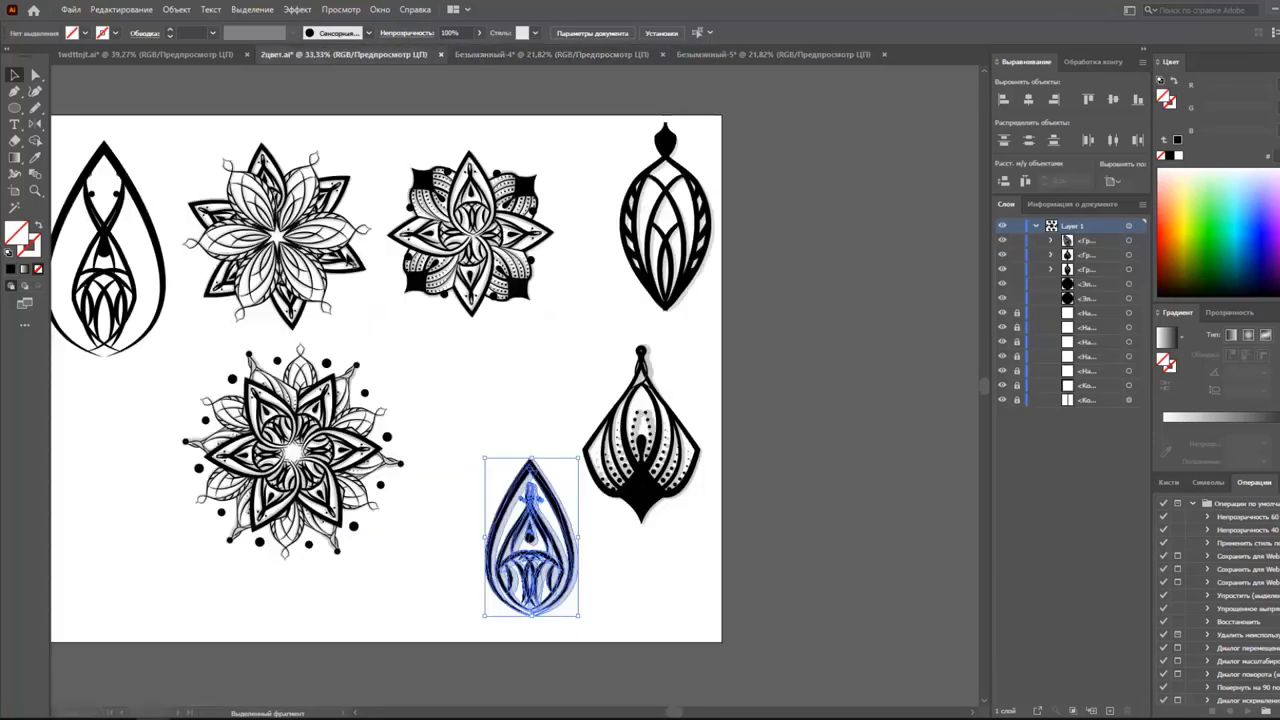
# - Bring the teardrop from 2цвет.ai into Безымянный-4's radial design and shrink it into a centre petal
pyautogui.click(540, 57)
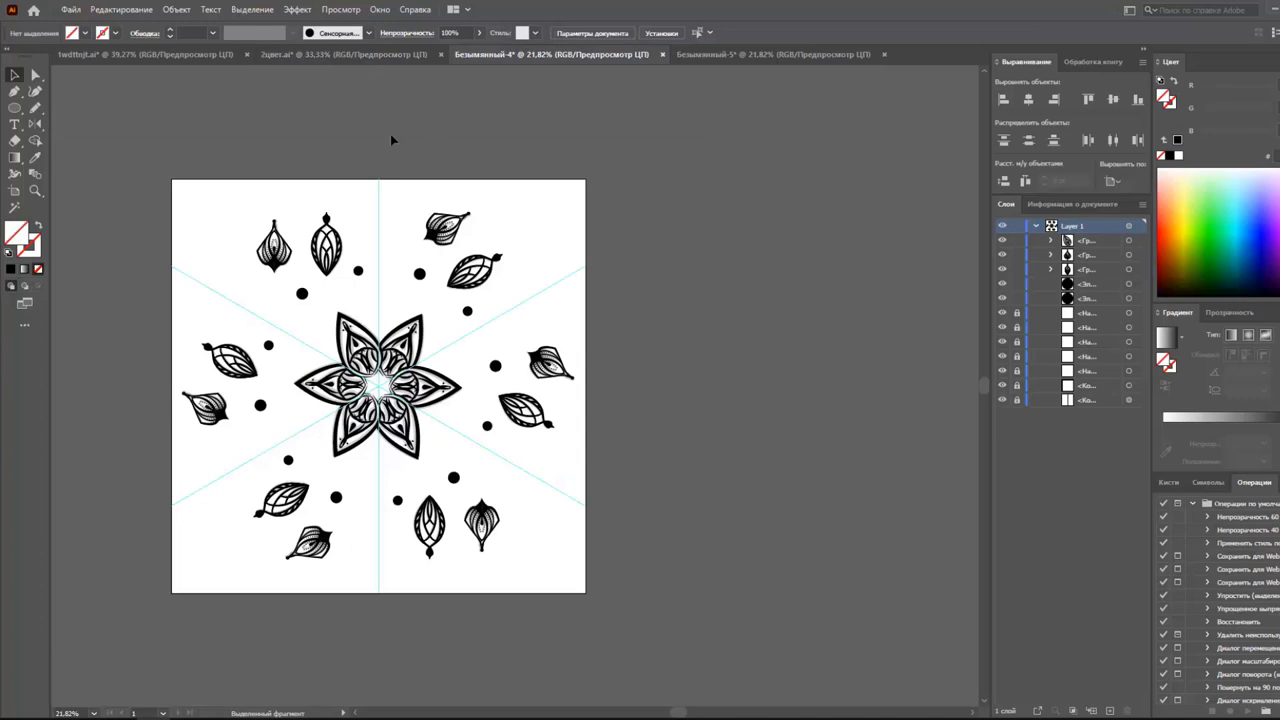
pyautogui.click(391, 57)
pyautogui.moveTo(543, 590); pyautogui.dragTo(212, 232)
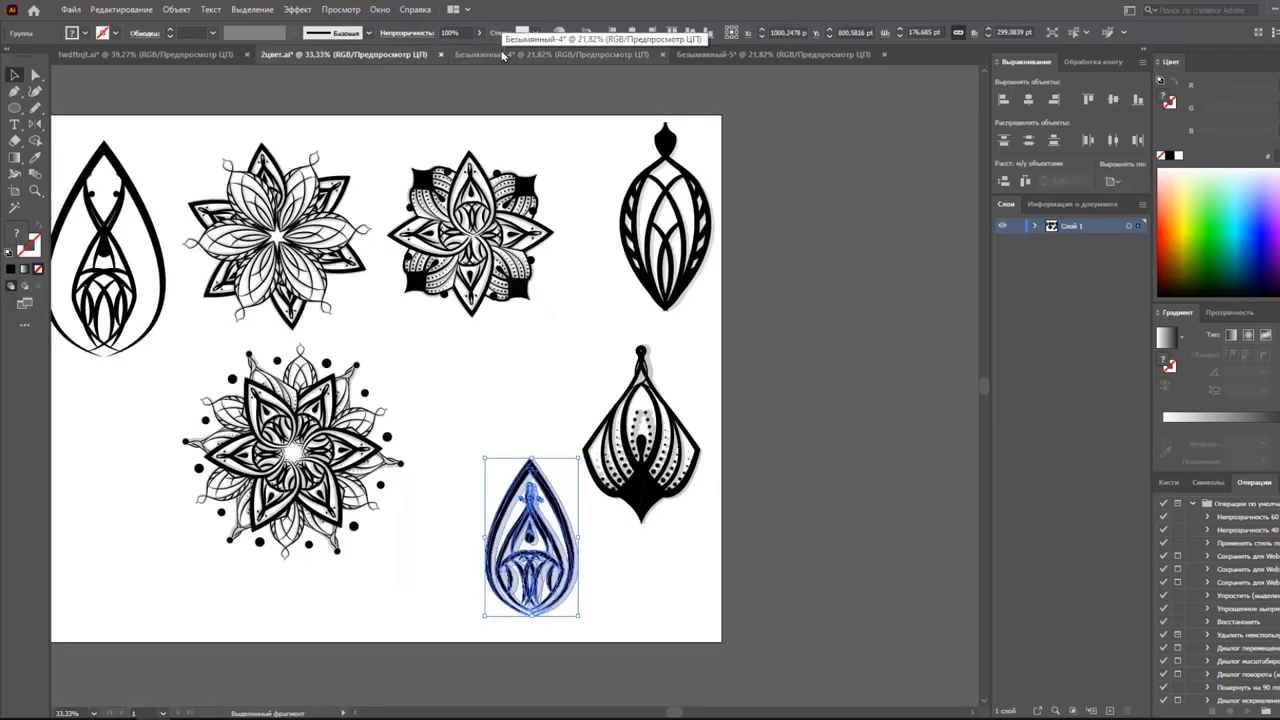
pyautogui.moveTo(324, 340); pyautogui.dragTo(368, 368)
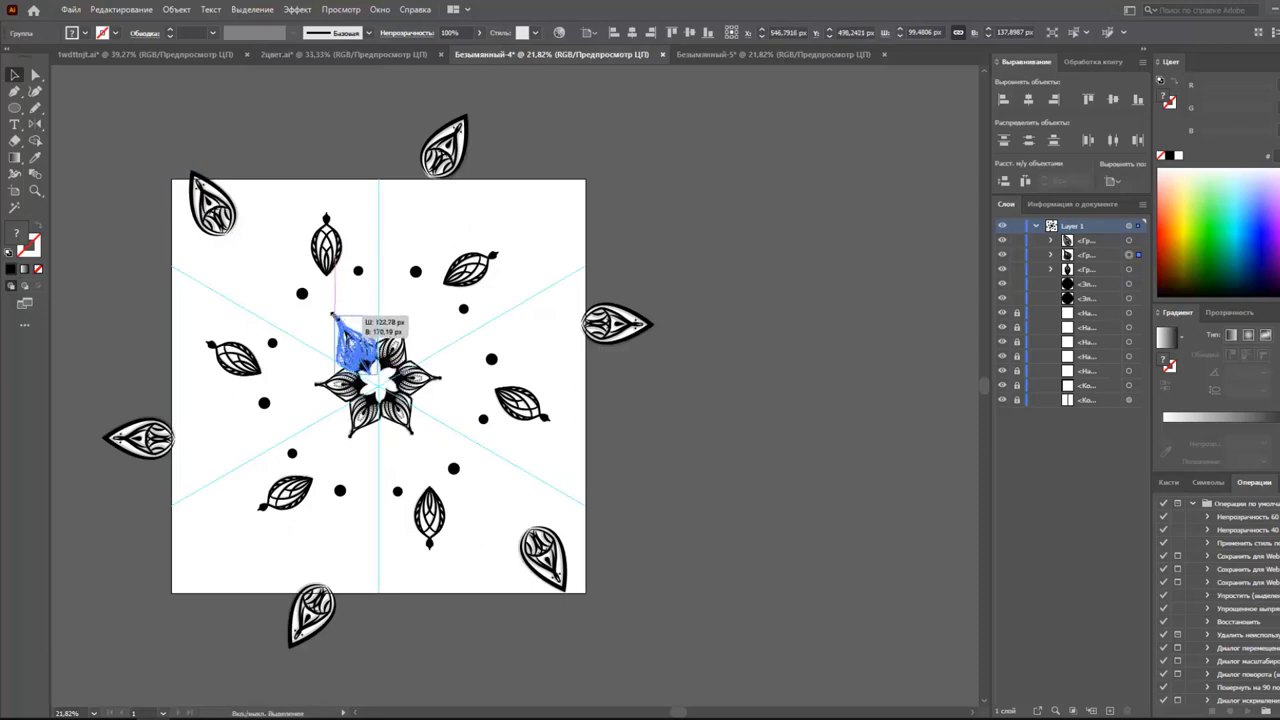
pyautogui.moveTo(368, 368); pyautogui.dragTo(366, 320)
pyautogui.click(366, 306)
# - Move the upper-left and top petals and the outer leaf into the centre flower
pyautogui.click(355, 342)
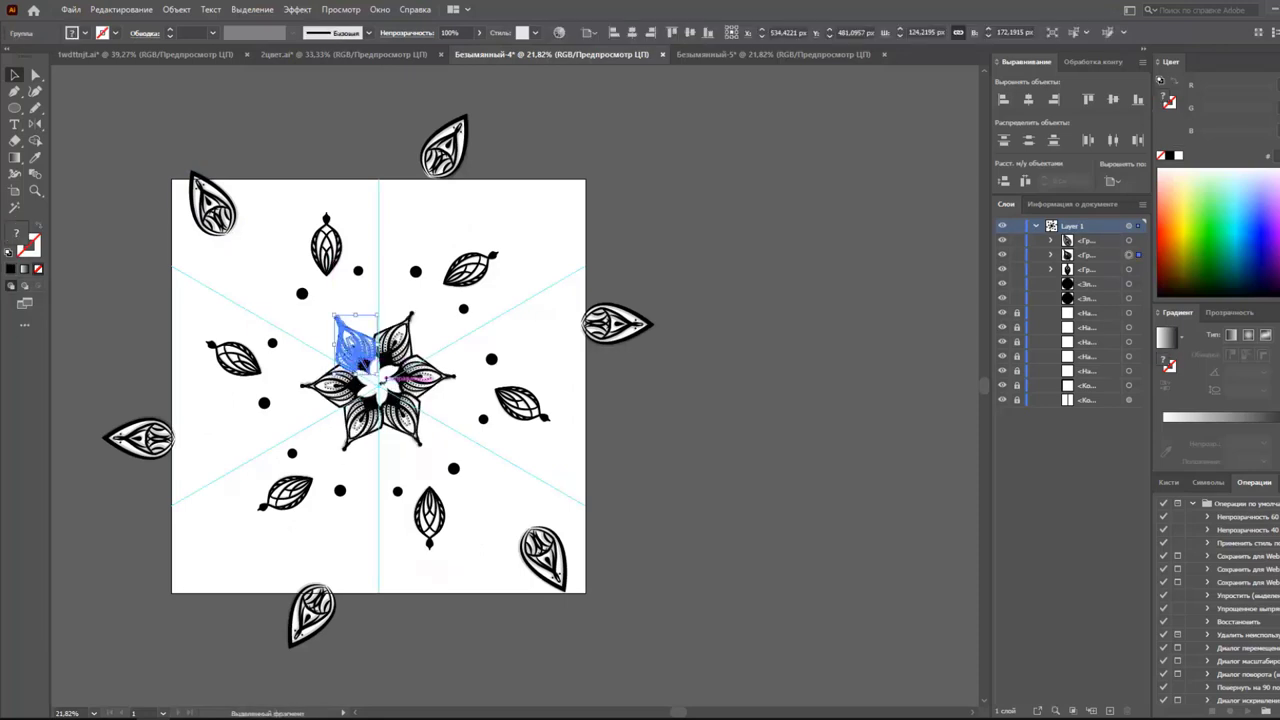
pyautogui.click(357, 284)
pyautogui.moveTo(341, 272); pyautogui.dragTo(398, 348)
pyautogui.click(372, 322)
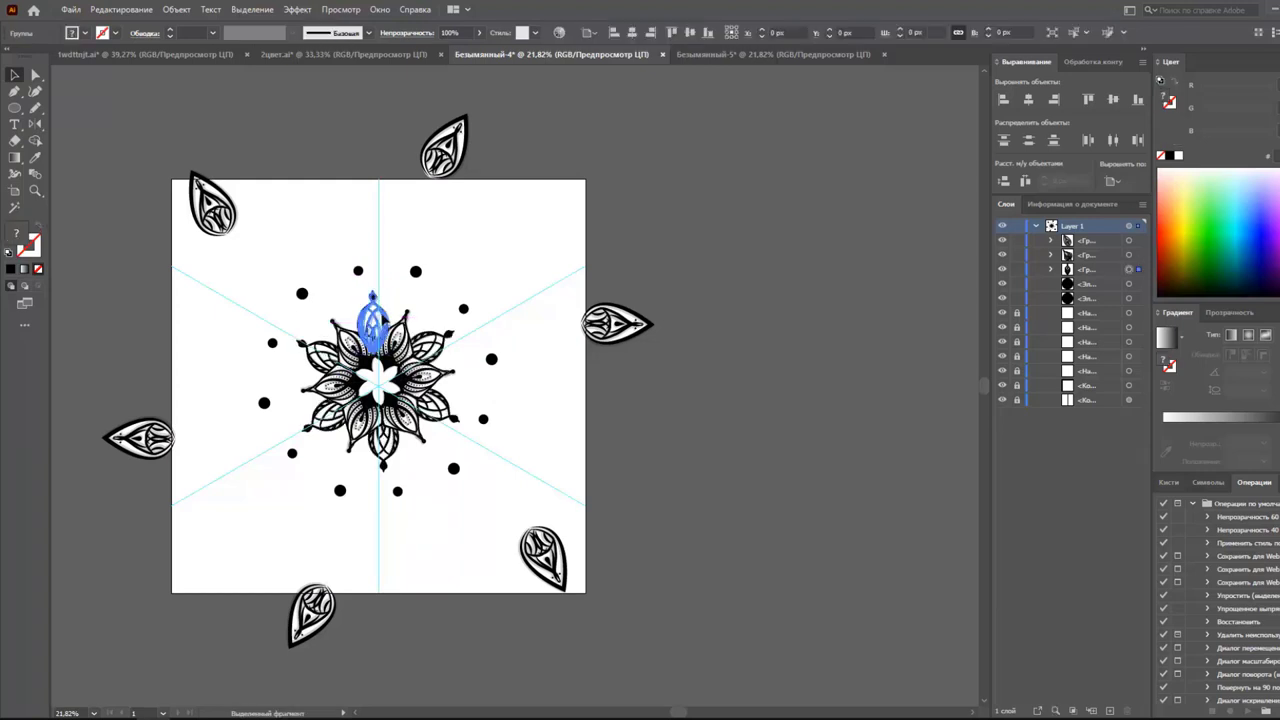
pyautogui.moveTo(374, 317); pyautogui.dragTo(316, 276)
pyautogui.click(354, 287)
pyautogui.click(322, 204)
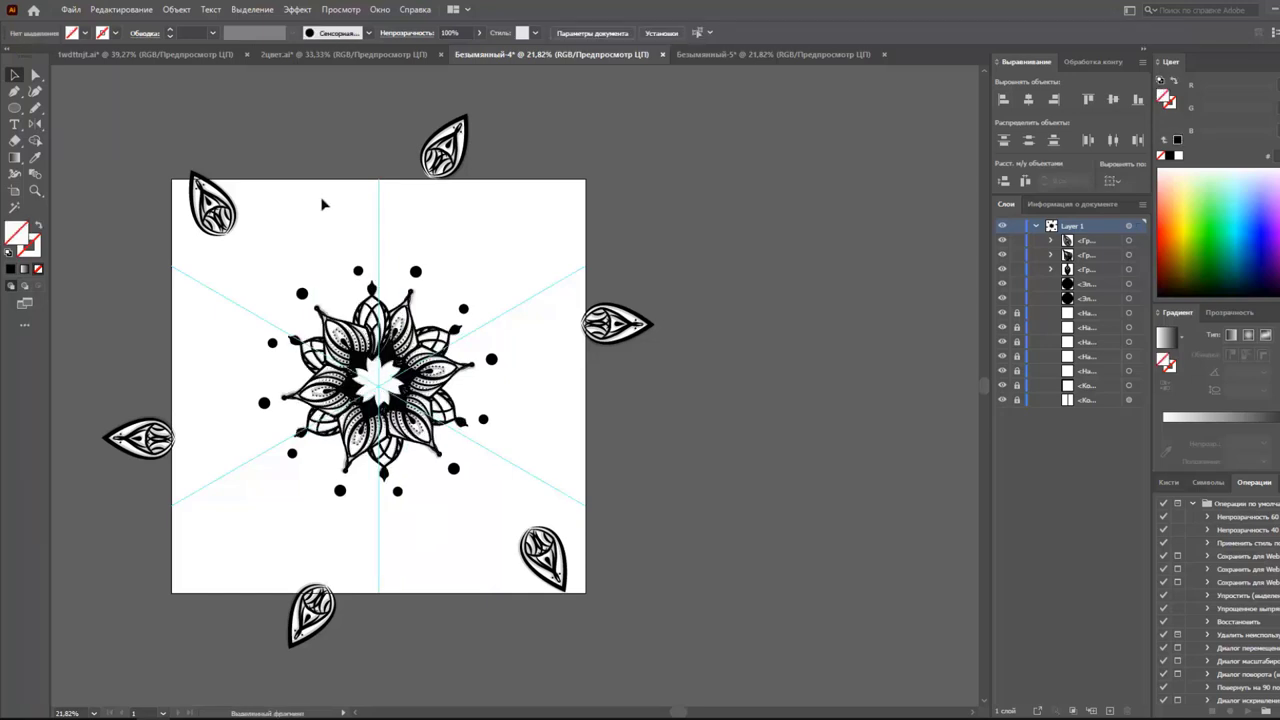
pyautogui.moveTo(229, 236); pyautogui.dragTo(358, 320)
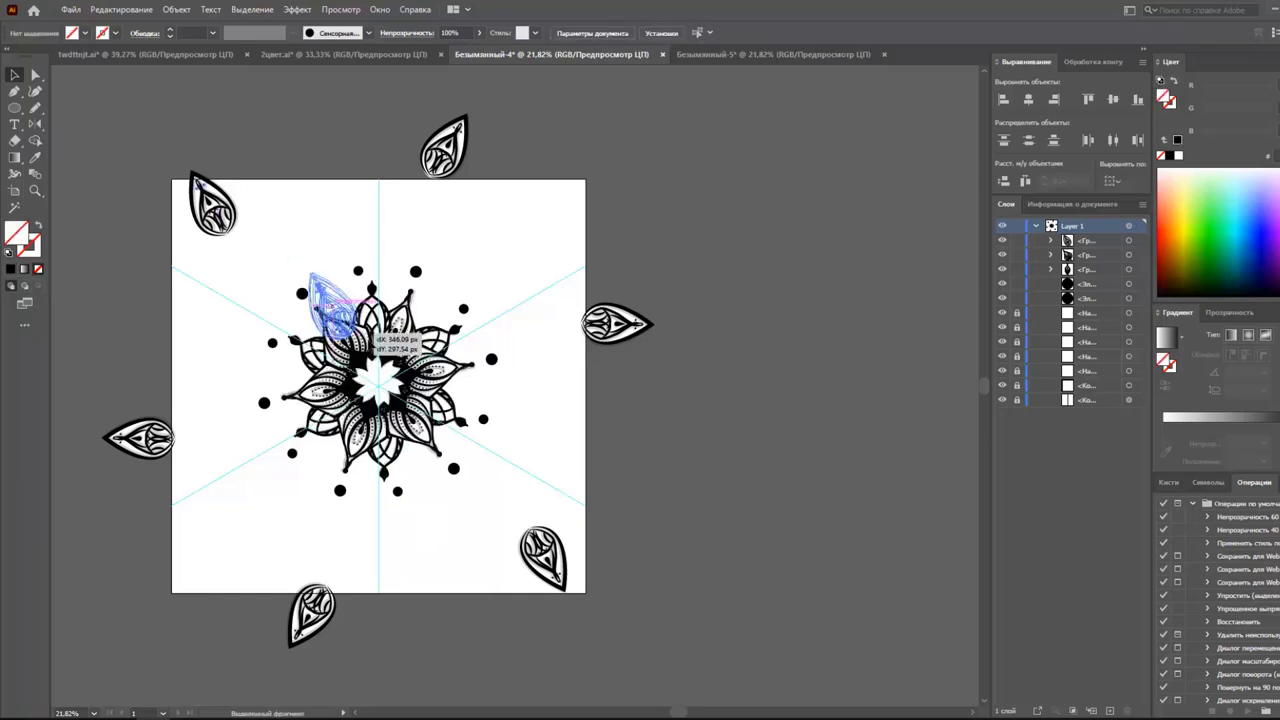
pyautogui.click(323, 229)
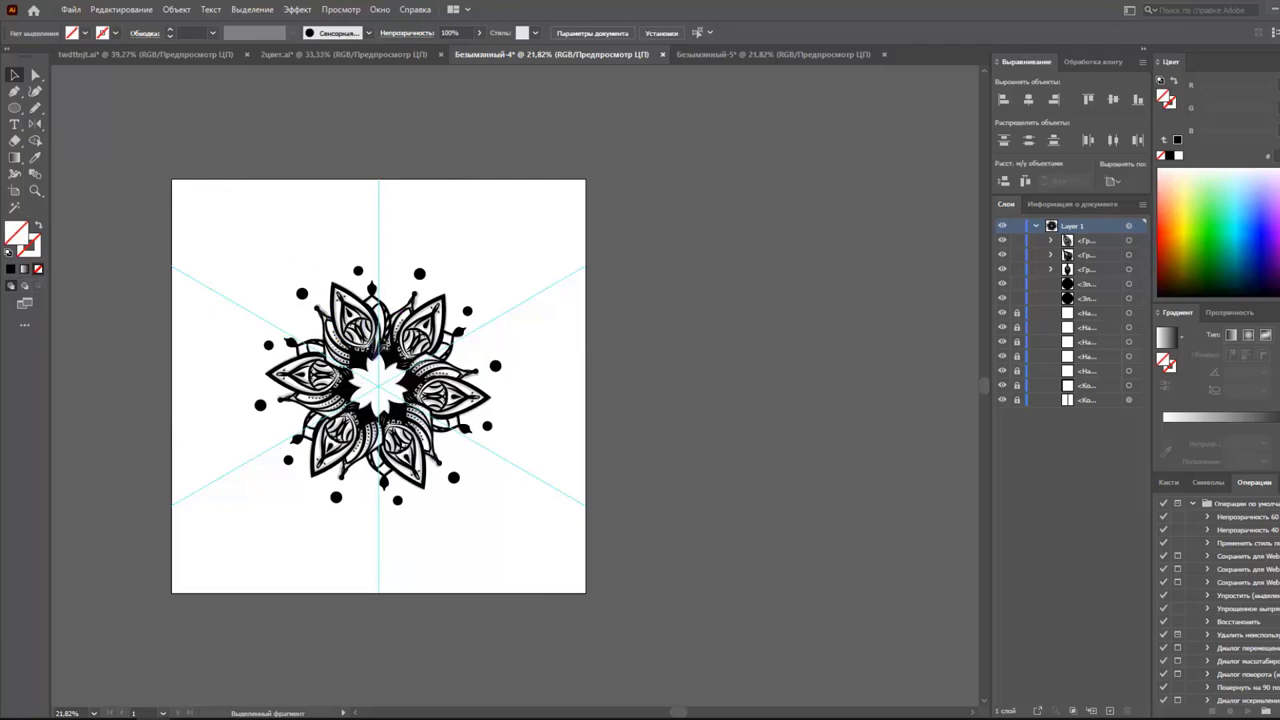
# - Pull a dot closer and nudge the top inner petal up and right, then return to 2цвет.ai
pyautogui.click(345, 308)
pyautogui.click(673, 329)
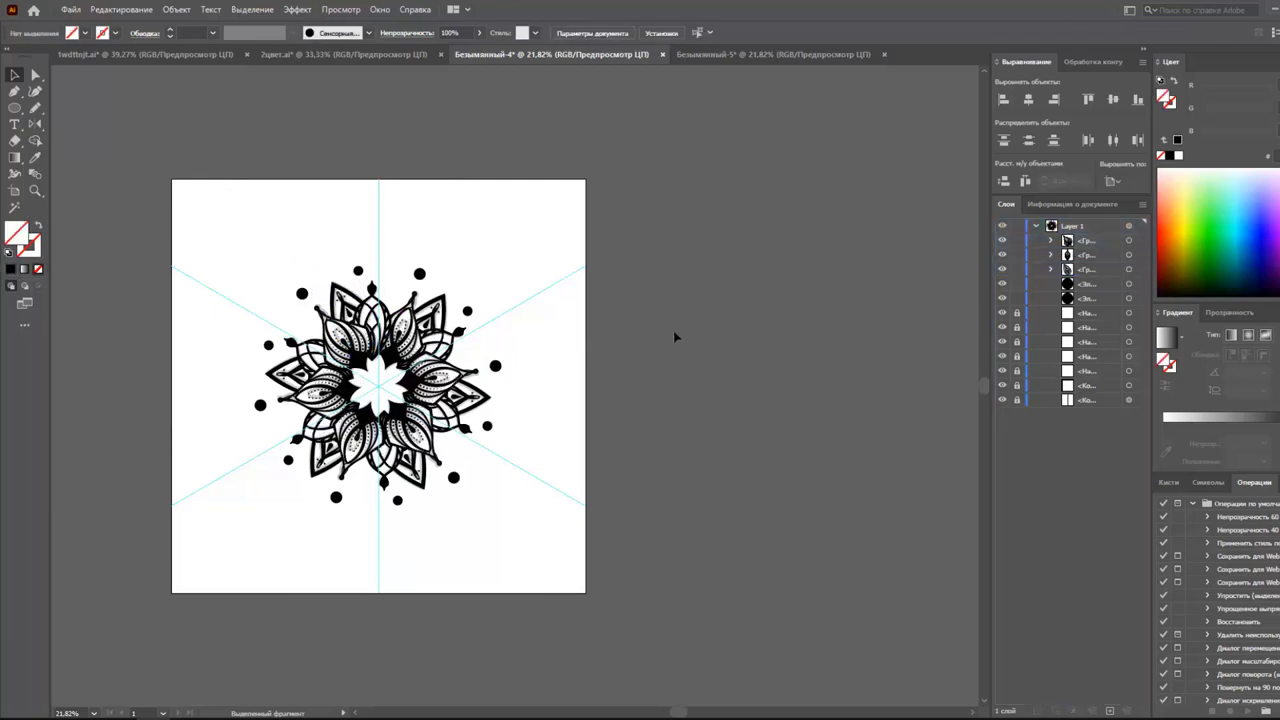
pyautogui.moveTo(303, 294); pyautogui.dragTo(307, 297)
pyautogui.click(330, 228)
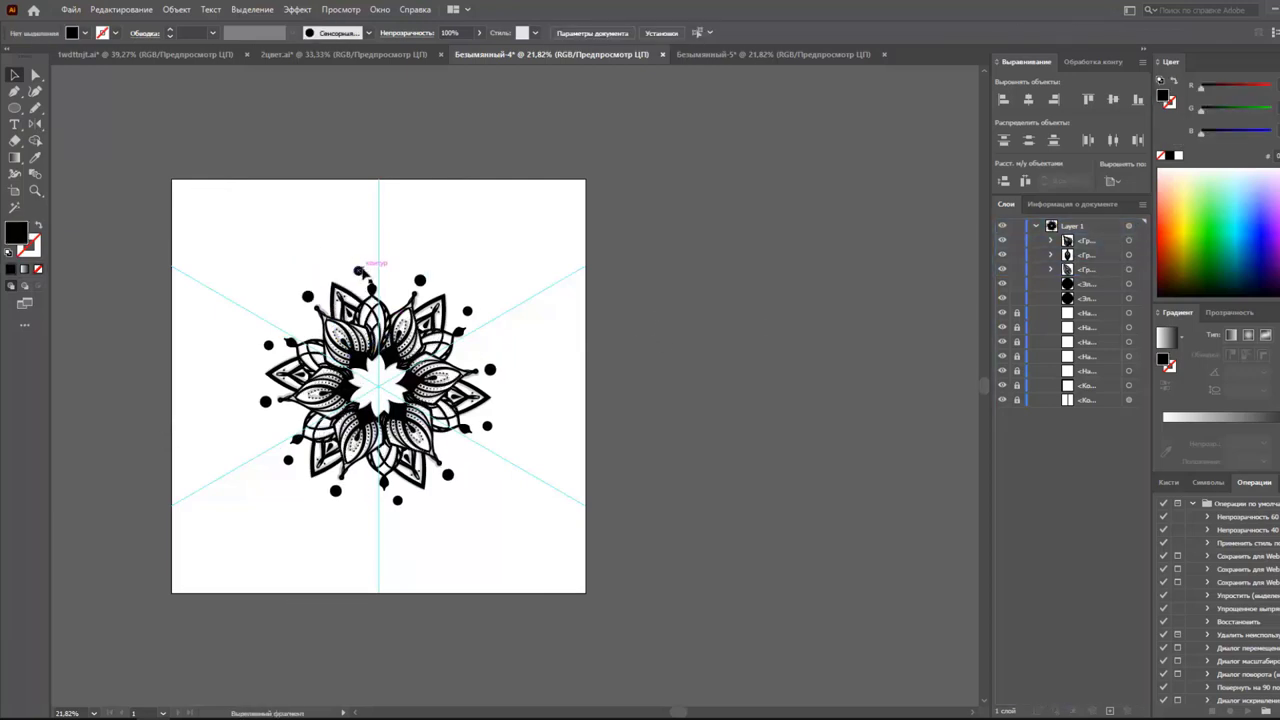
pyautogui.moveTo(372, 305)
pyautogui.mouseDown()
pyautogui.moveTo(413, 296)
pyautogui.moveTo(397, 300)
pyautogui.mouseUp()
pyautogui.click(323, 220)
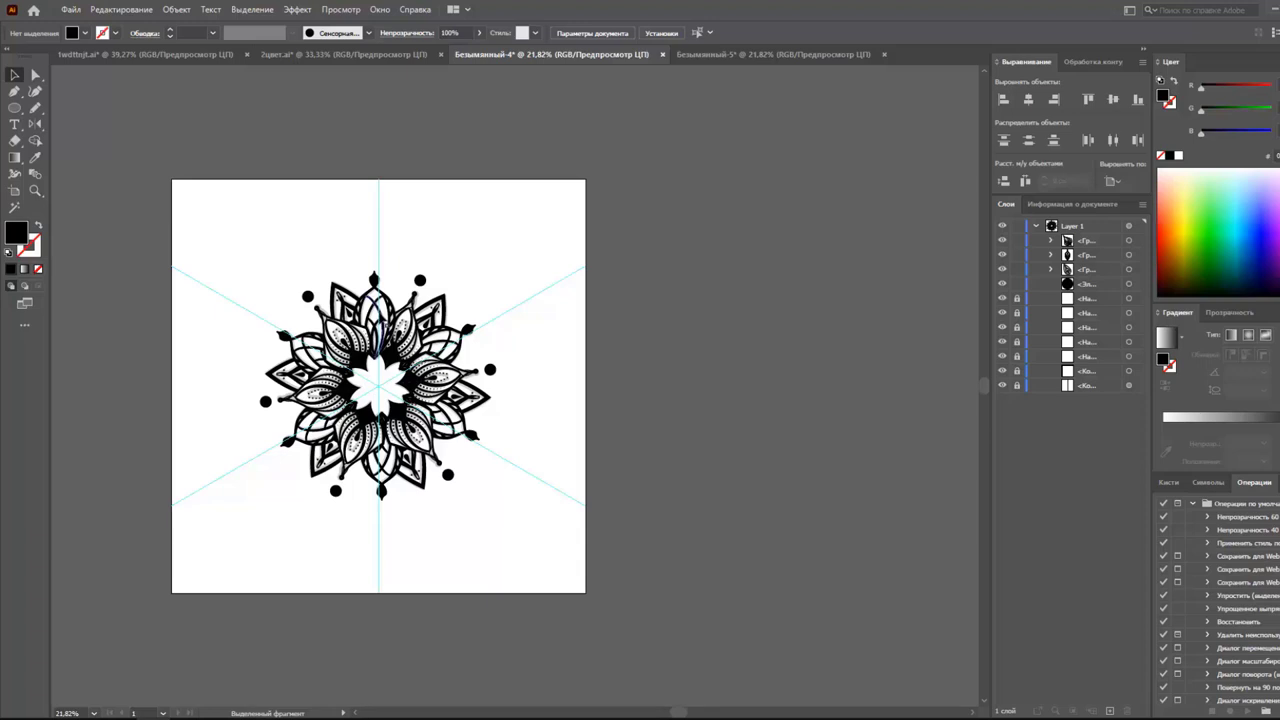
pyautogui.moveTo(385, 320); pyautogui.dragTo(386, 306)
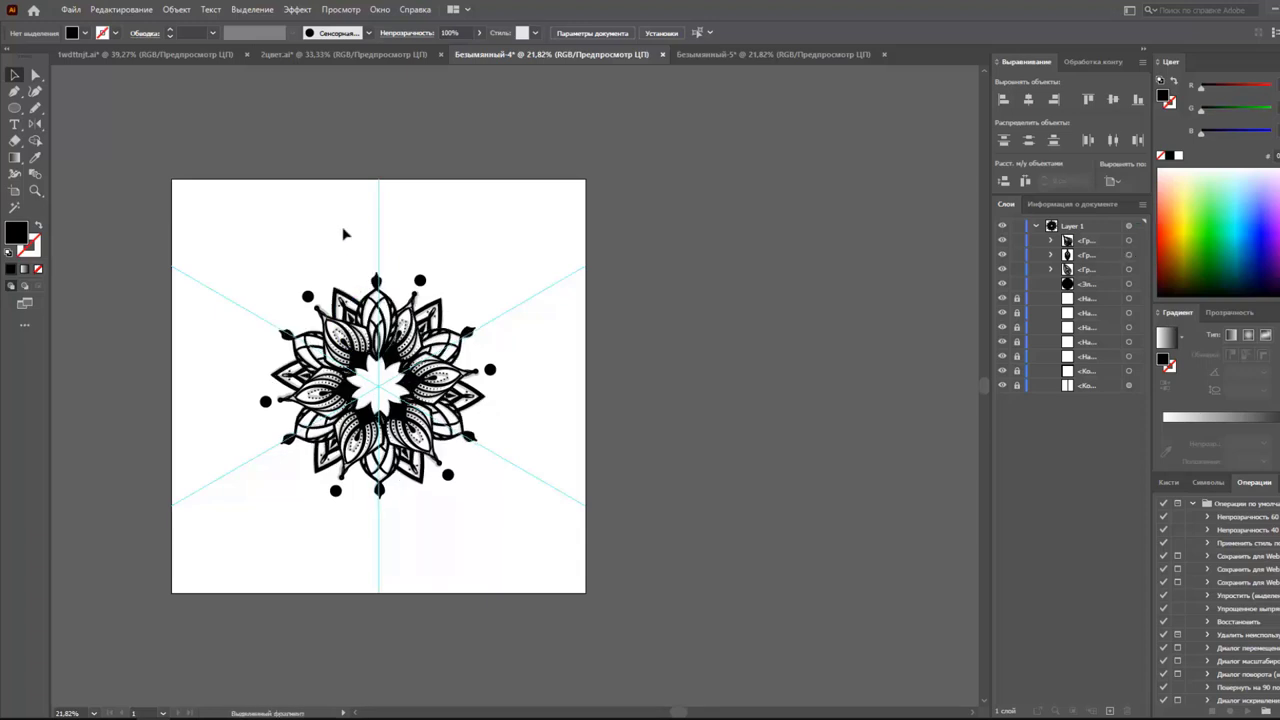
pyautogui.click(342, 60)
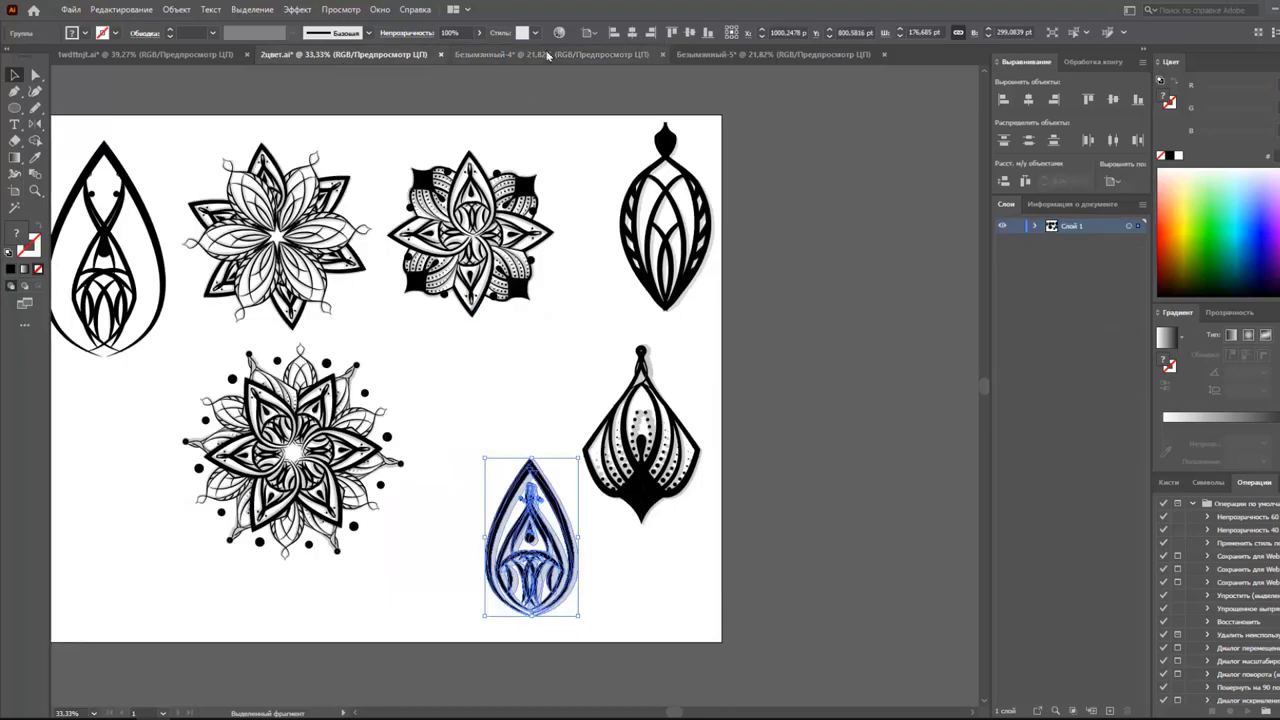
# - In Безымянный-4, unlock all objects and group the whole mandala
pyautogui.click(550, 54)
pyautogui.click(176, 9)
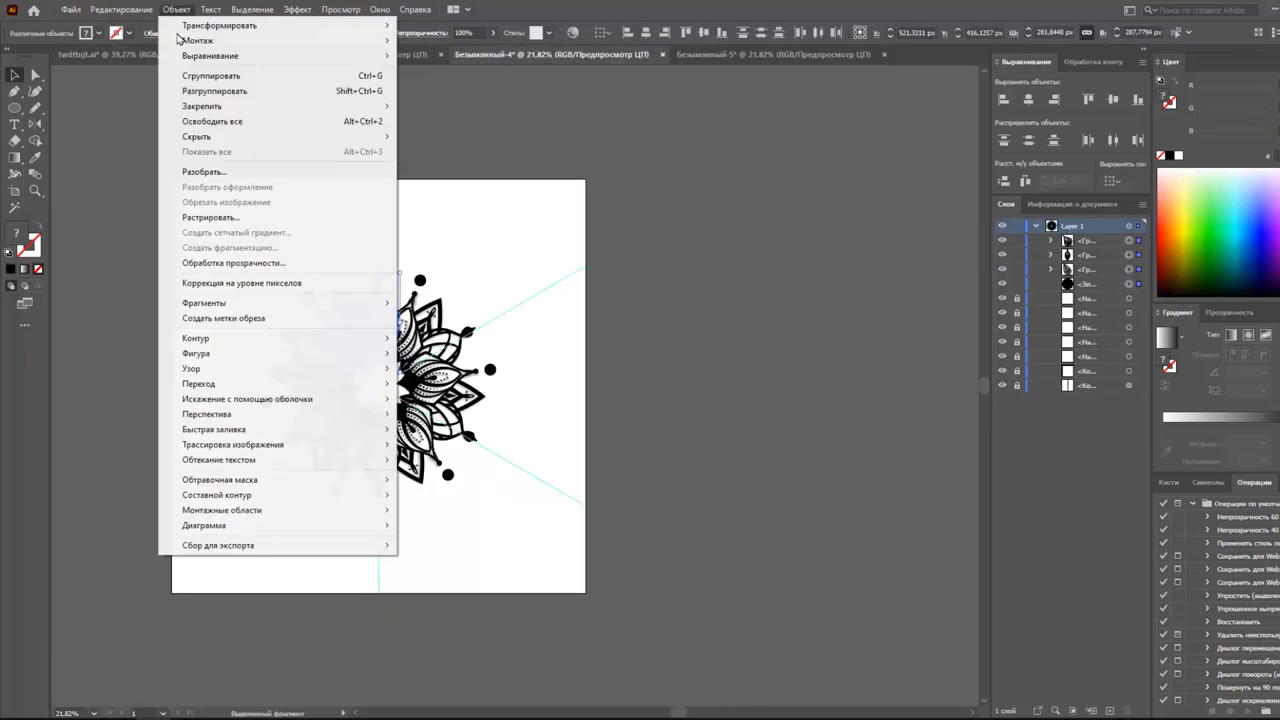
pyautogui.click(257, 121)
pyautogui.click(176, 9)
pyautogui.click(209, 181)
# - Paste the mandala into 2цвет.ai, scale it down, and move the teardrops to the right
pyautogui.click(342, 54)
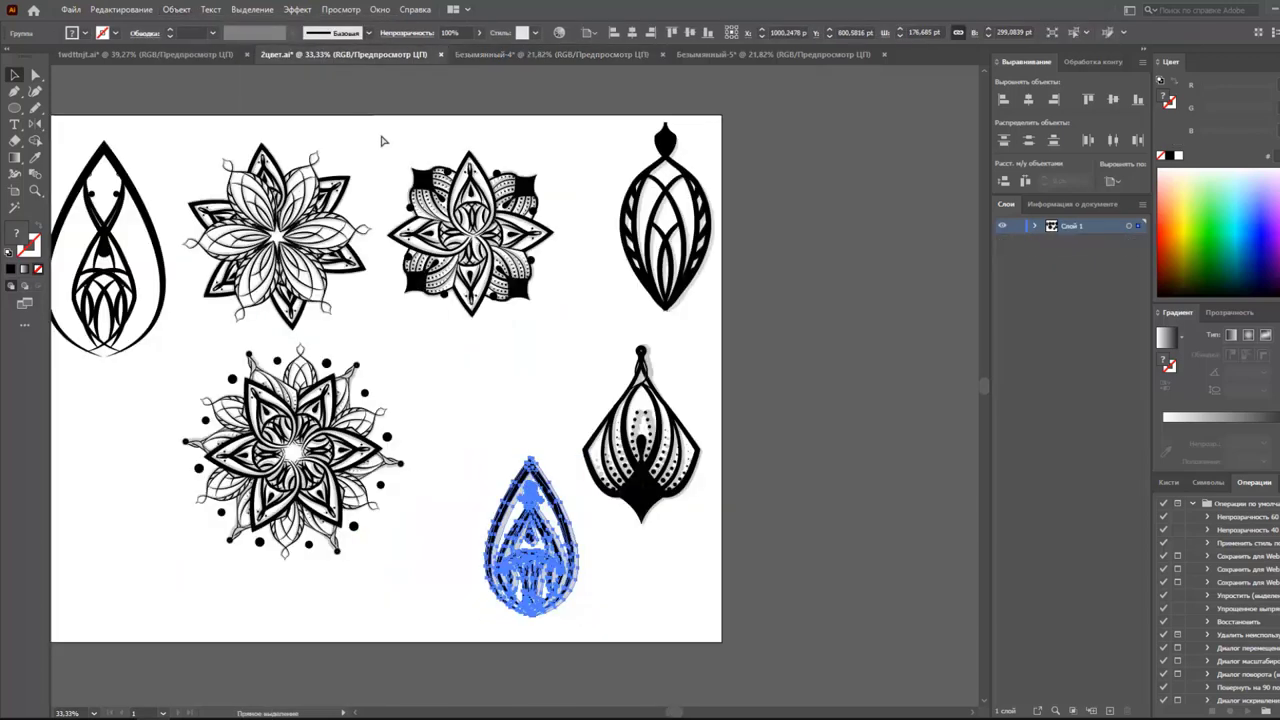
pyautogui.hotkey('ctrl', 'v')
pyautogui.moveTo(688, 387); pyautogui.dragTo(575, 390)
pyautogui.moveTo(530, 560)
pyautogui.mouseDown()
pyautogui.moveTo(783, 295)
pyautogui.moveTo(783, 160)
pyautogui.mouseUp()
pyautogui.moveTo(650, 470); pyautogui.dragTo(790, 410)
pyautogui.moveTo(513, 444); pyautogui.dragTo(563, 514)
pyautogui.moveTo(497, 236); pyautogui.dragTo(517, 251)
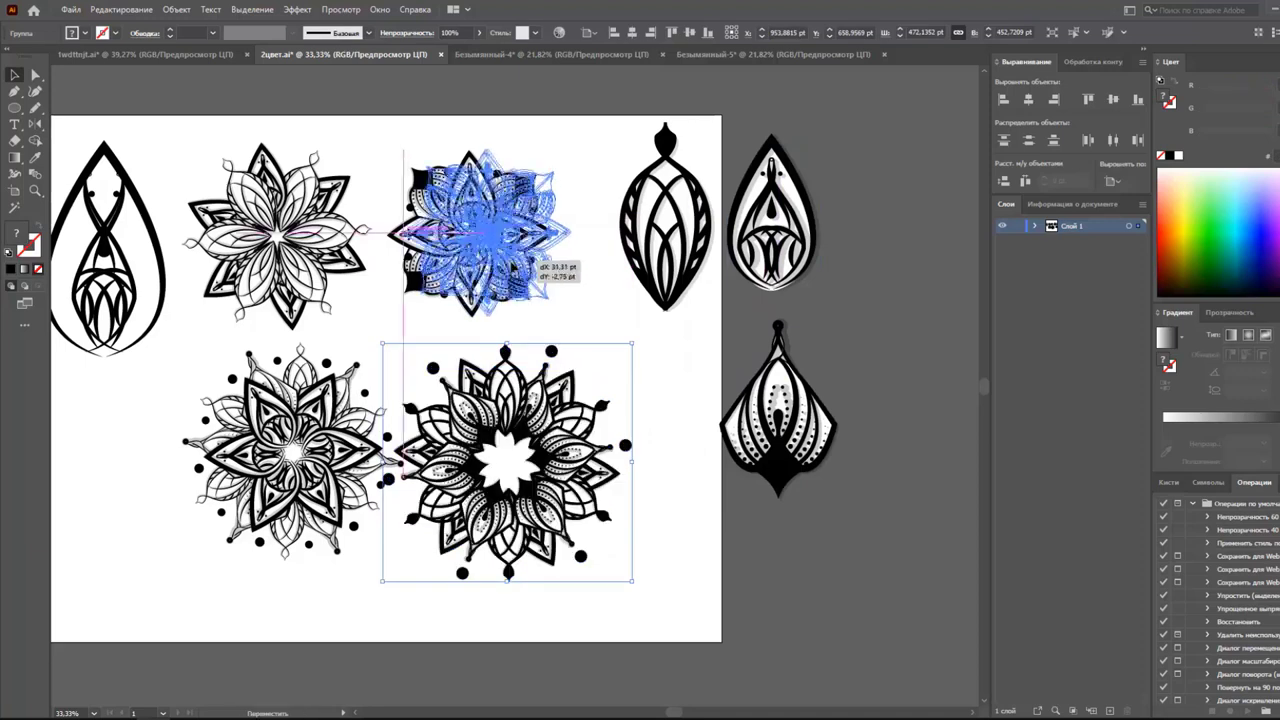
# - Shift the top mandala slightly right and move the new mandala right of the lower-left one
pyautogui.moveTo(360, 320); pyautogui.dragTo(368, 322)
pyautogui.click(340, 450)
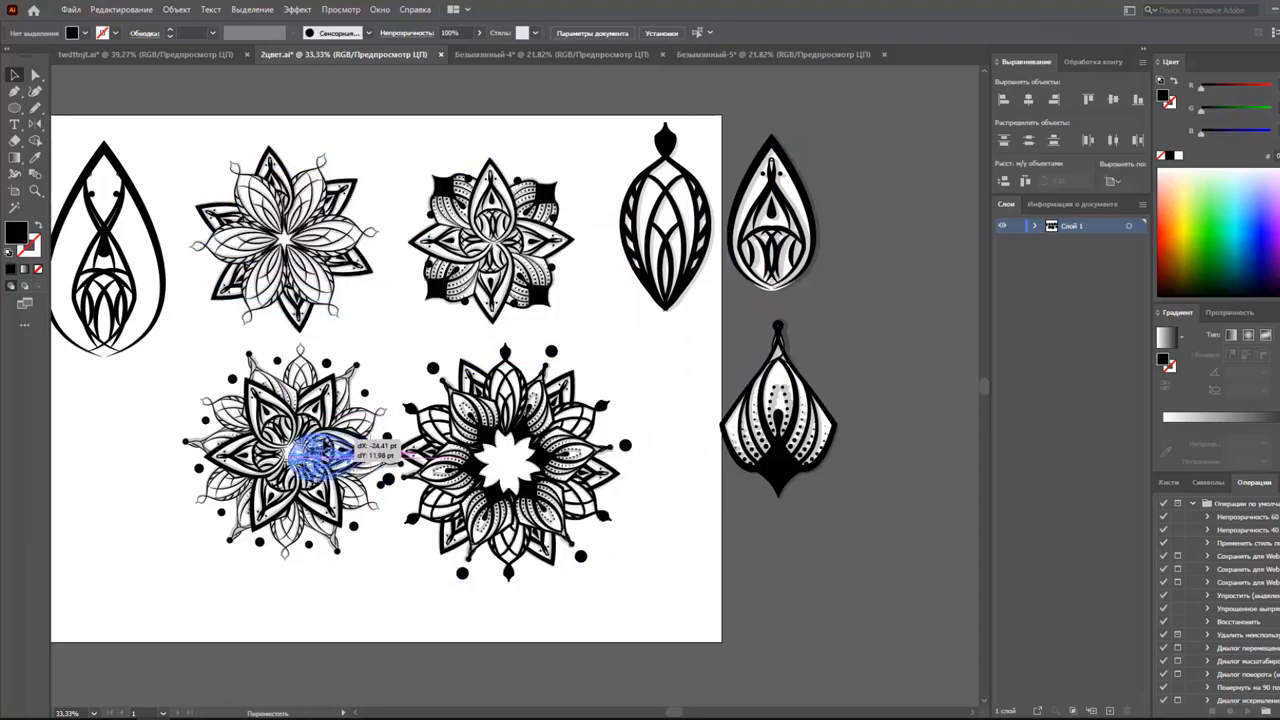
pyautogui.click(347, 551)
pyautogui.click(400, 518)
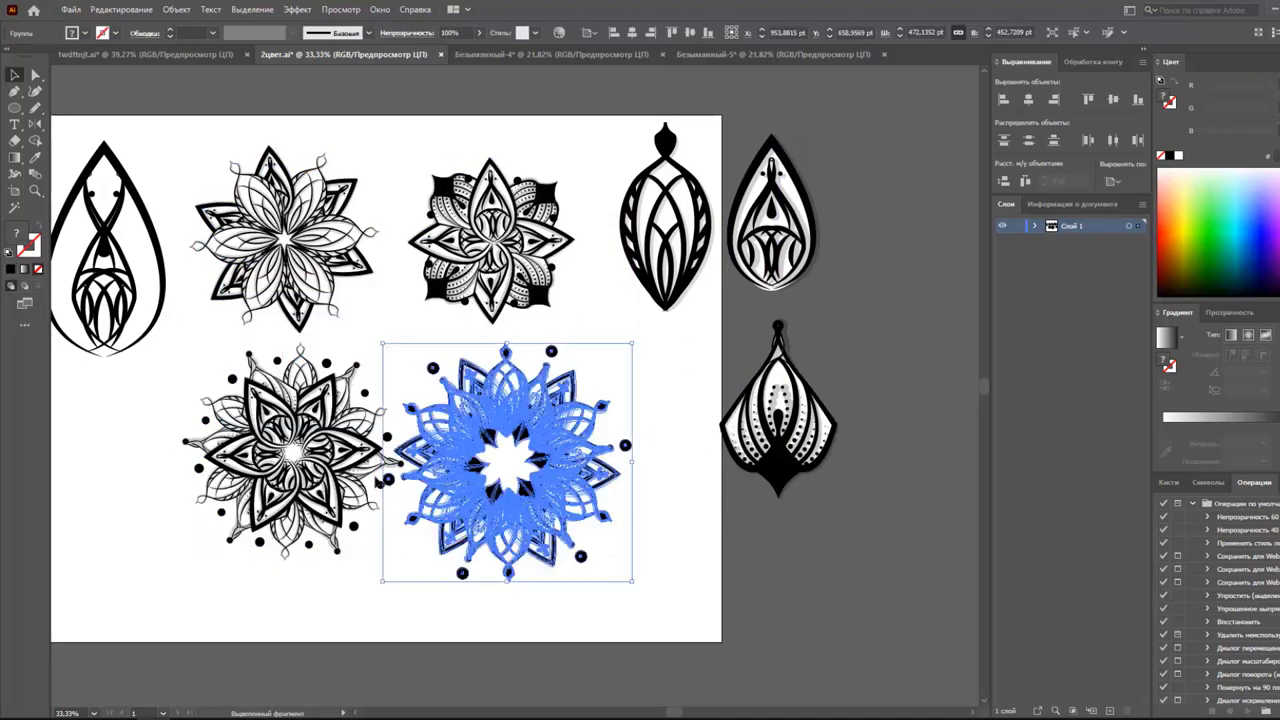
pyautogui.moveTo(388, 458); pyautogui.dragTo(417, 458)
pyautogui.moveTo(410, 350); pyautogui.dragTo(175, 600)
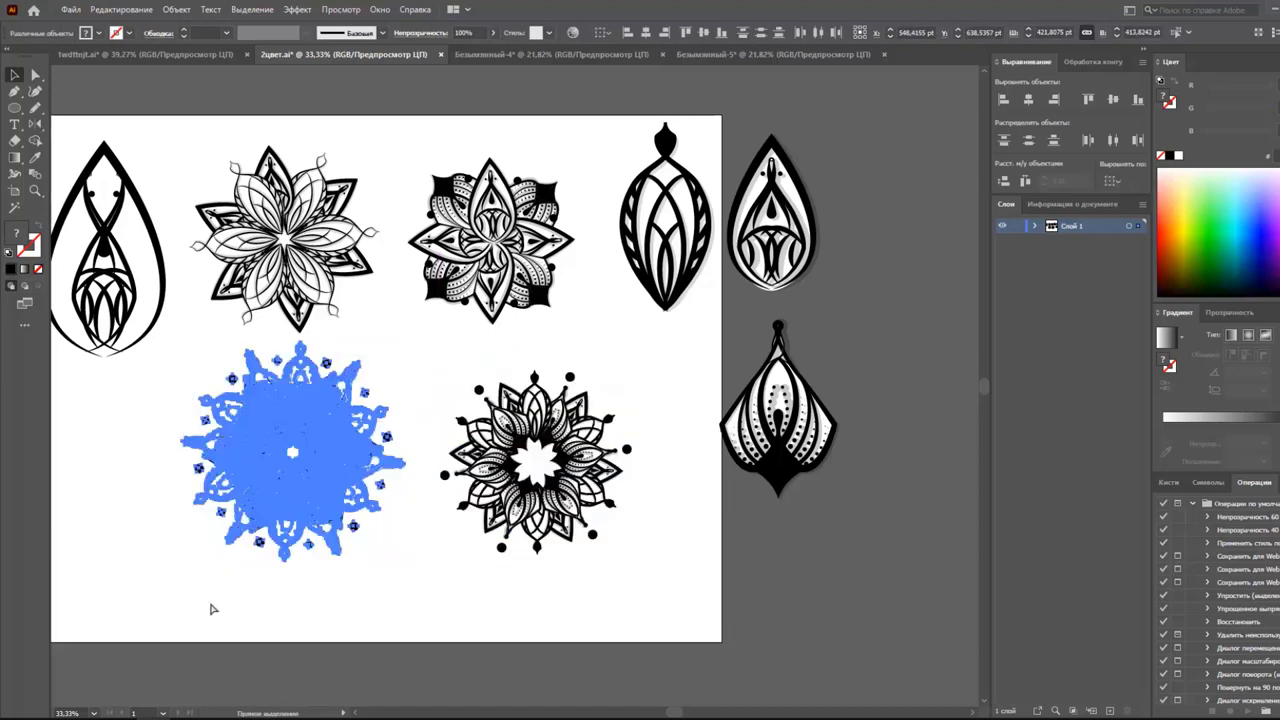
pyautogui.click(214, 603)
# - Nudge the lower-left mandala left and set the new mandala snugly beside it
pyautogui.moveTo(292, 452); pyautogui.dragTo(274, 455)
pyautogui.moveTo(537, 462); pyautogui.dragTo(503, 462)
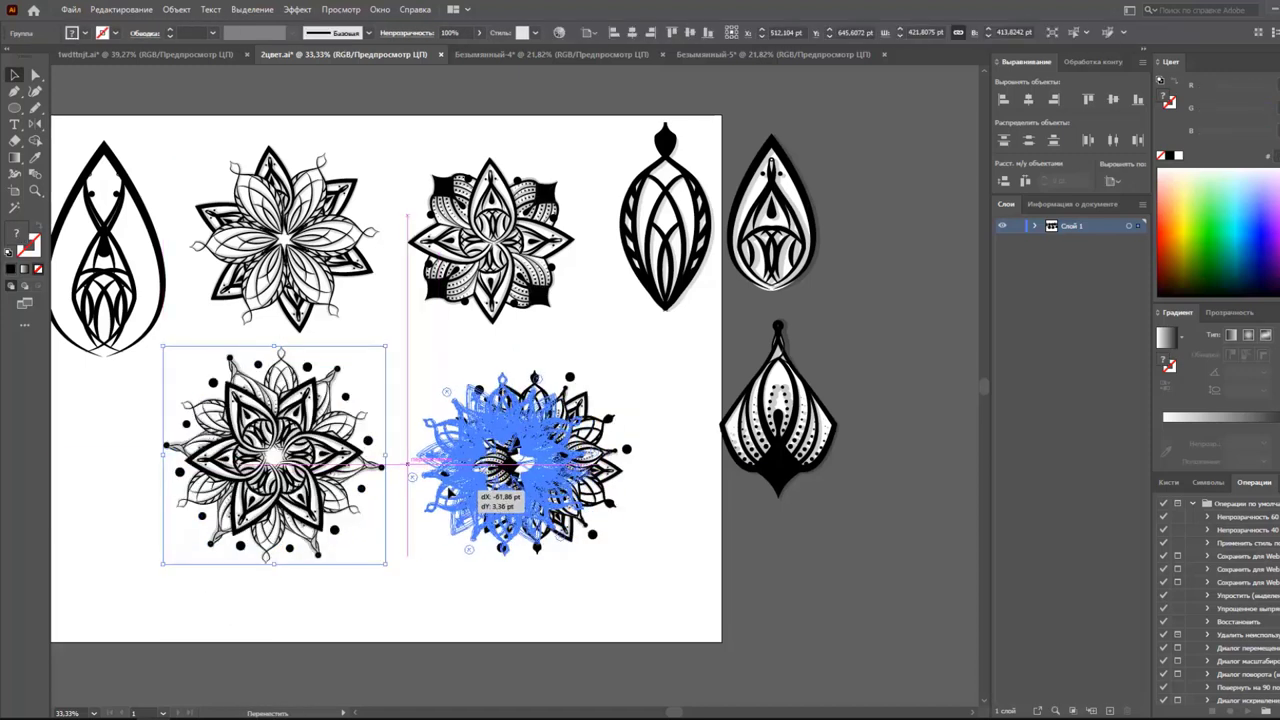
pyautogui.click(640, 532)
pyautogui.moveTo(560, 510); pyautogui.dragTo(556, 500)
pyautogui.click(671, 531)
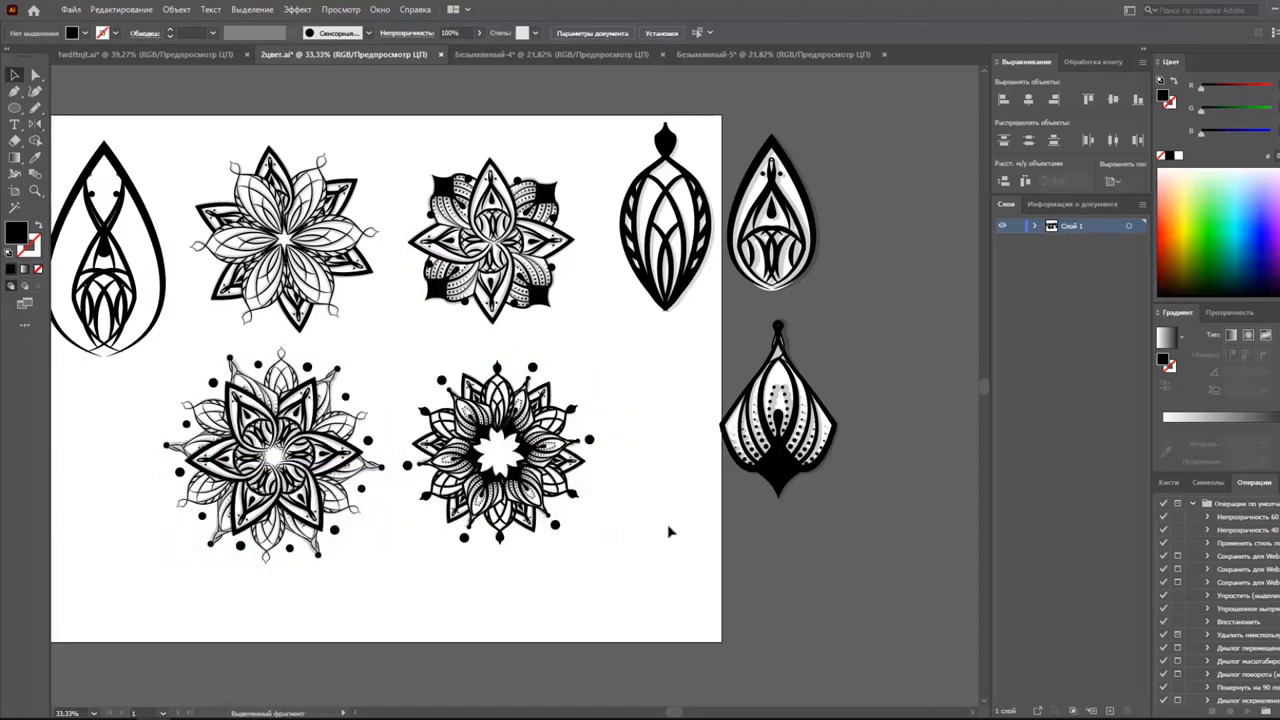